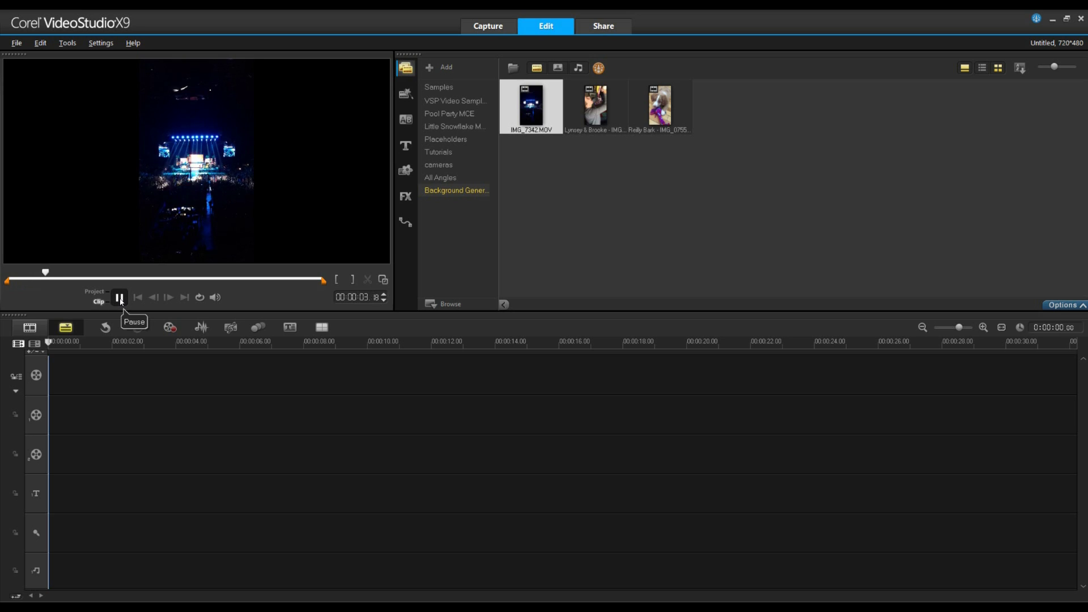
Pause the concert clip and preview the portrait clip of the person in grey
{"action": "left_click", "coordinate": [120, 298]}
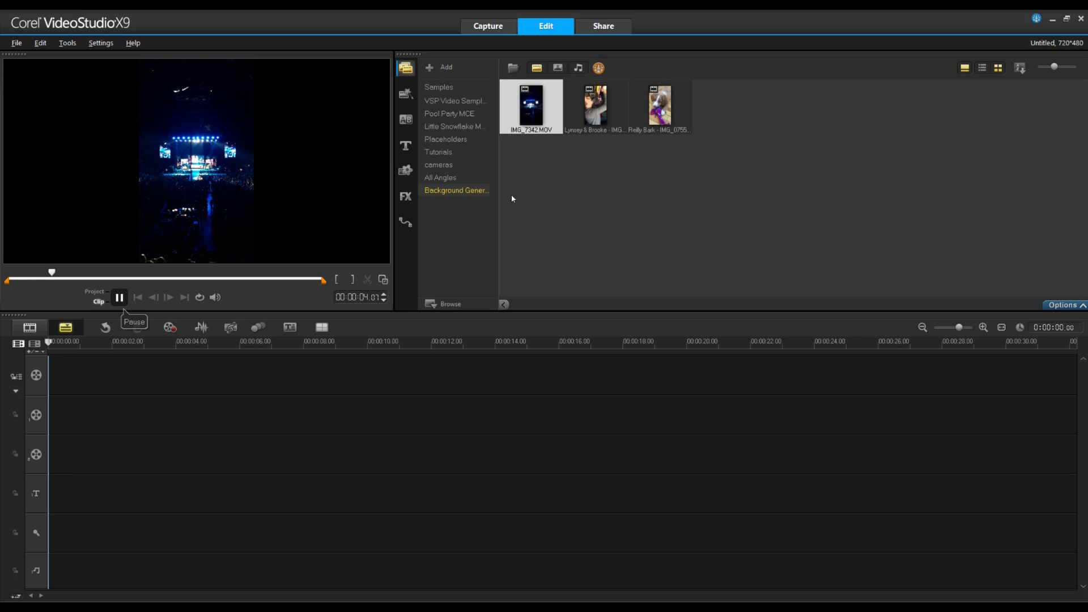
{"action": "left_click", "coordinate": [598, 113]}
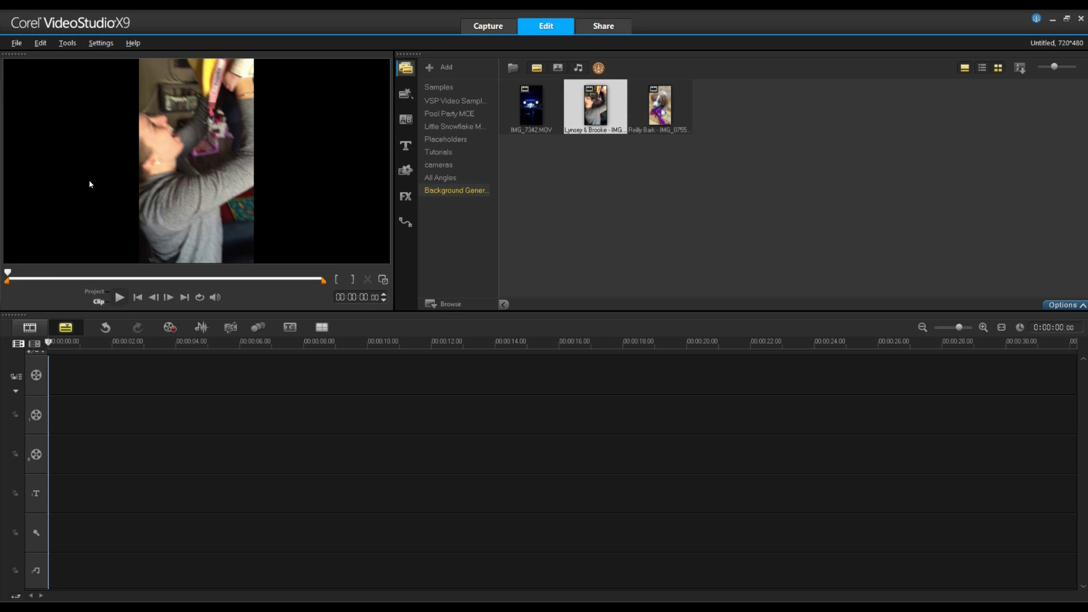
Add the SP-V07 sample clip to the main video track as the background
{"action": "left_click", "coordinate": [453, 88]}
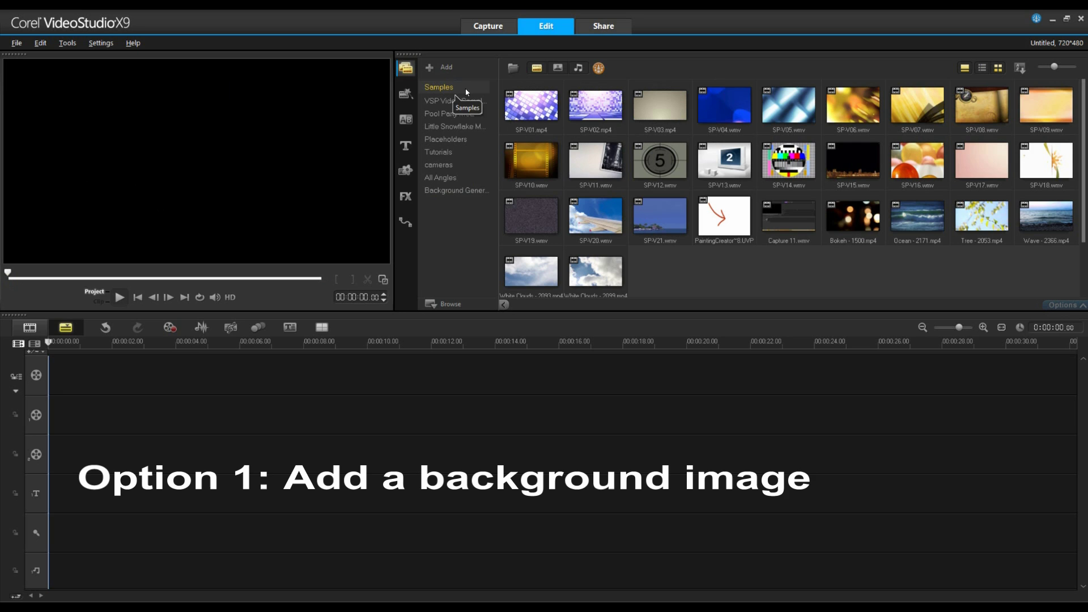
{"action": "left_click_drag", "start_coordinate": [915, 106], "coordinate": [112, 366]}
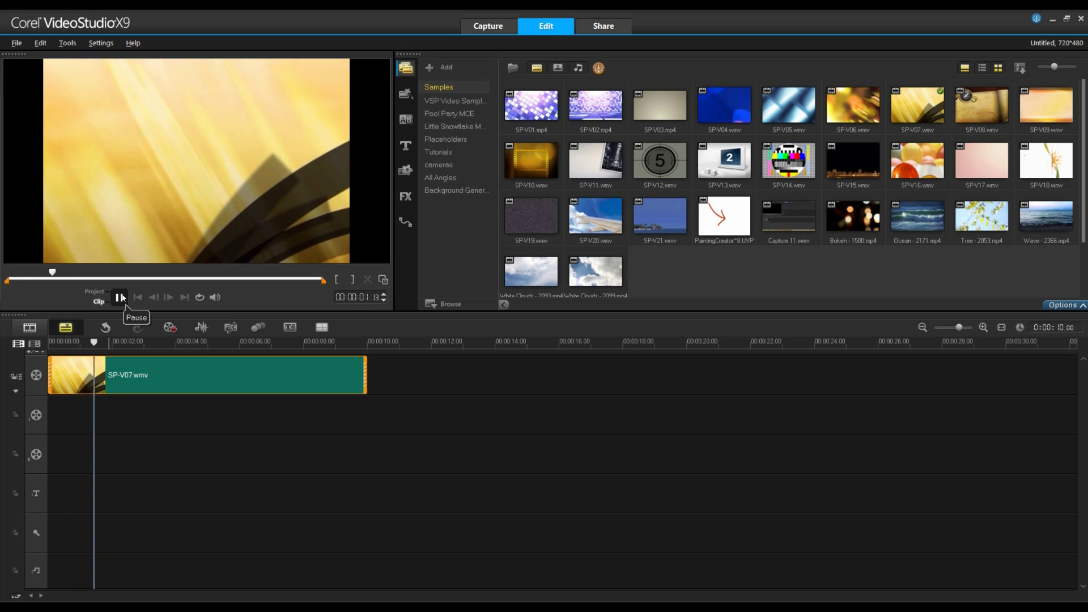
{"action": "left_click", "coordinate": [120, 297]}
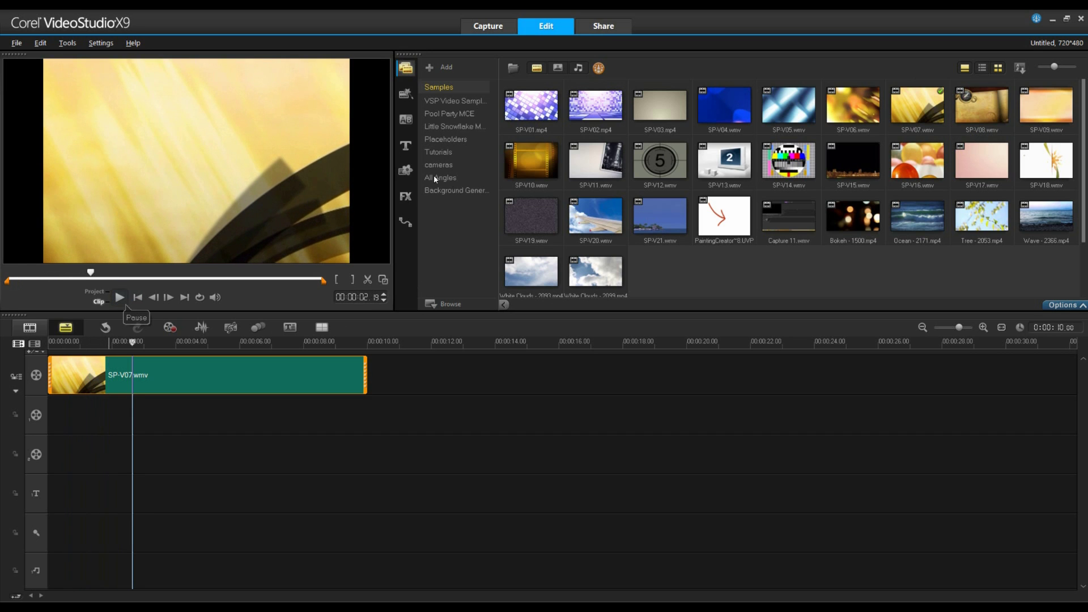
Place the puppy clip on the overlay track and fit it to frame height
{"action": "left_click", "coordinate": [468, 191]}
{"action": "left_click_drag", "start_coordinate": [674, 111], "coordinate": [95, 418]}
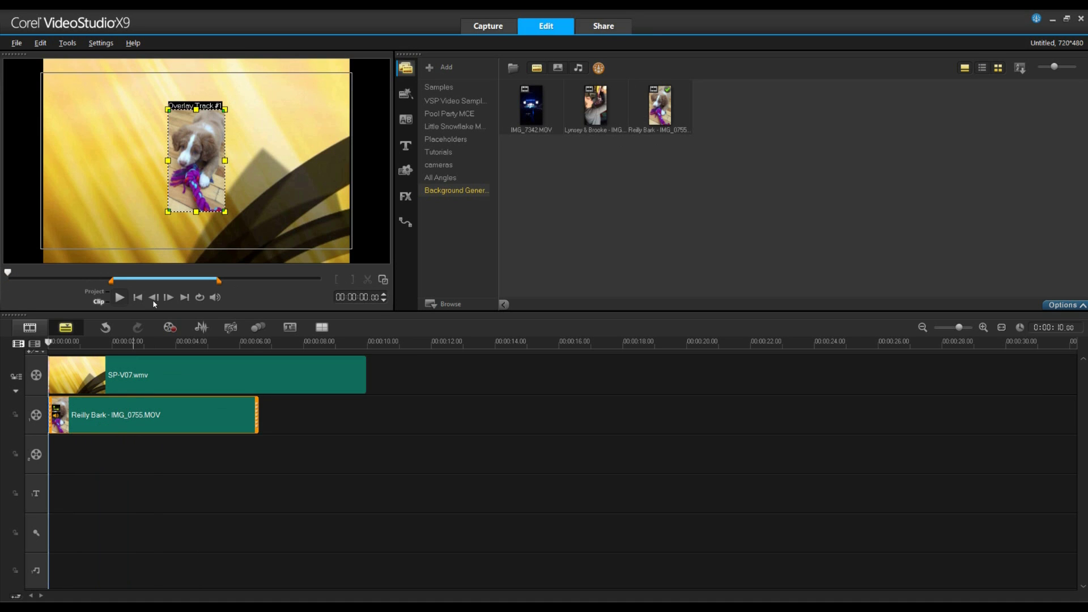
{"action": "right_click", "coordinate": [201, 197]}
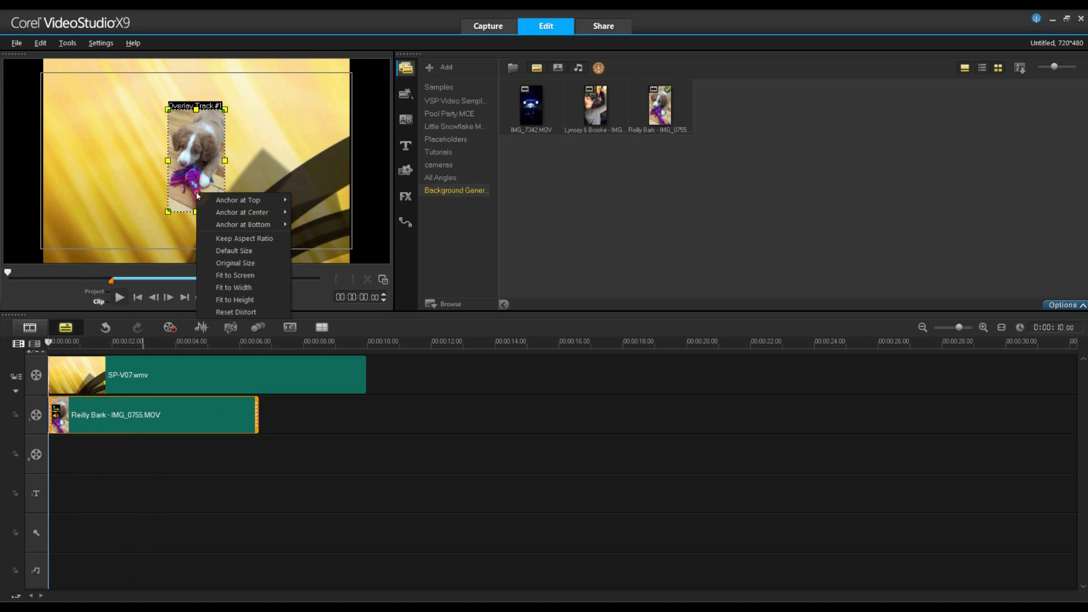
{"action": "left_click", "coordinate": [255, 300]}
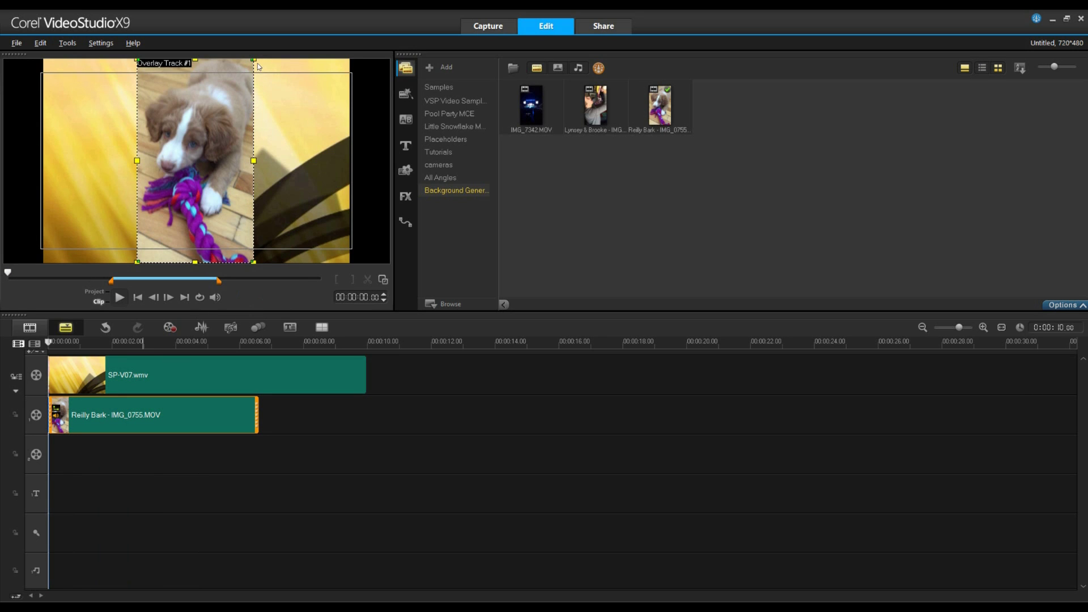
Enlarge and recentre the puppy overlay over the background, then play the project
{"action": "left_click_drag", "start_coordinate": [259, 63], "coordinate": [316, 54]}
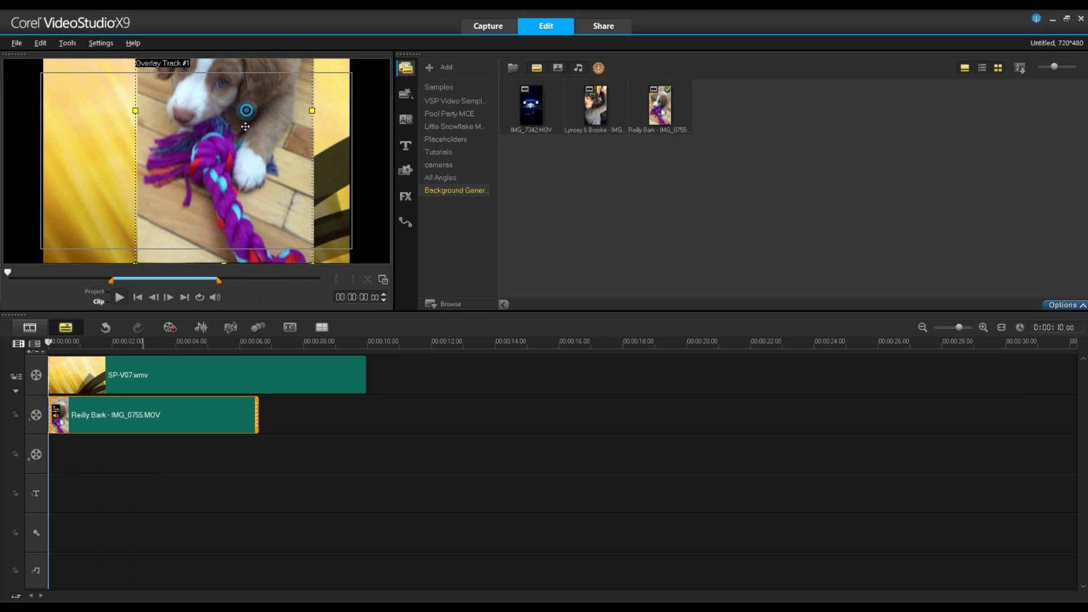
{"action": "left_click_drag", "start_coordinate": [243, 109], "coordinate": [240, 166]}
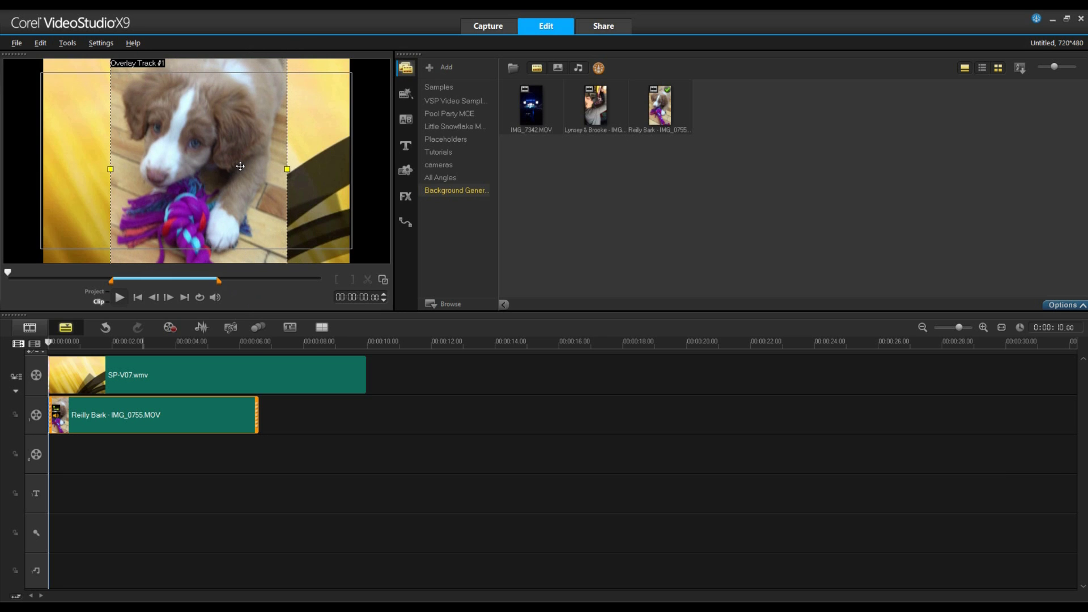
{"action": "left_click", "coordinate": [50, 453]}
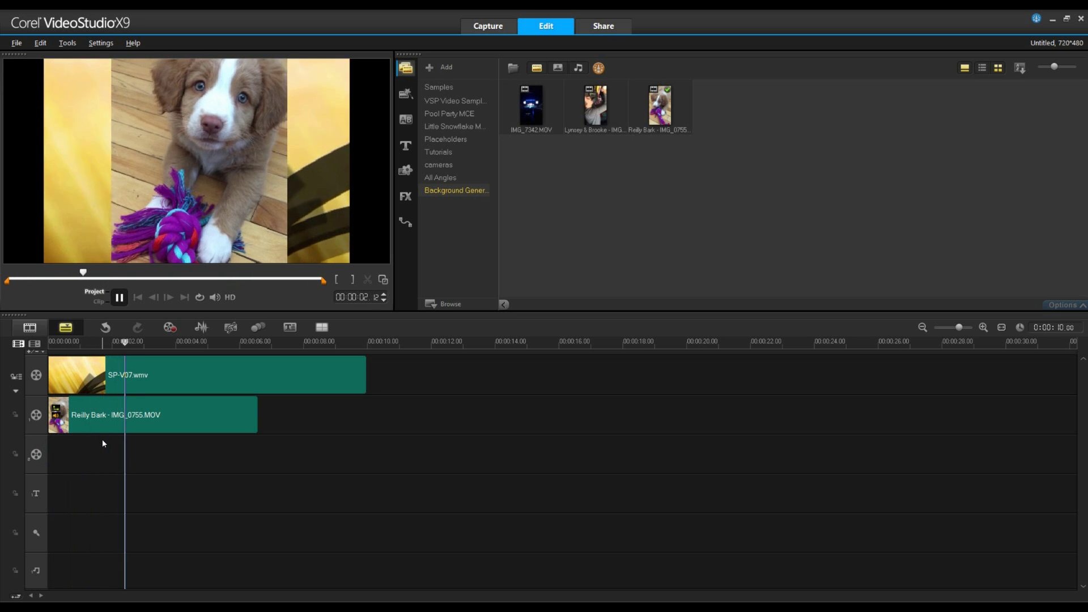
{"action": "key", "text": "space"}
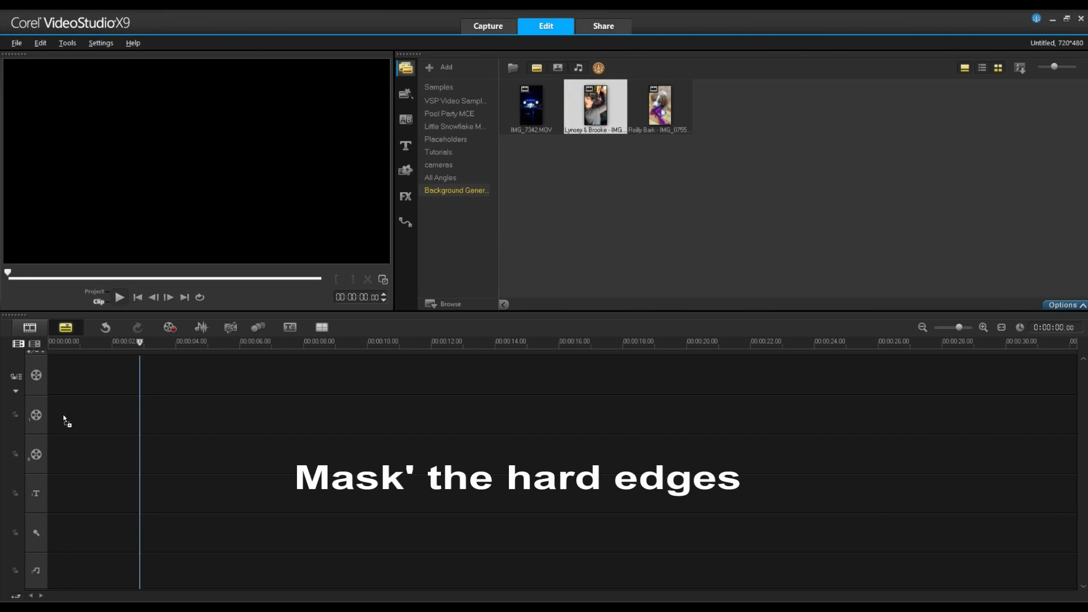
Move the grey portrait clip onto Overlay Track 1 and fit it to frame height
{"action": "left_click_drag", "start_coordinate": [62, 414], "coordinate": [53, 379]}
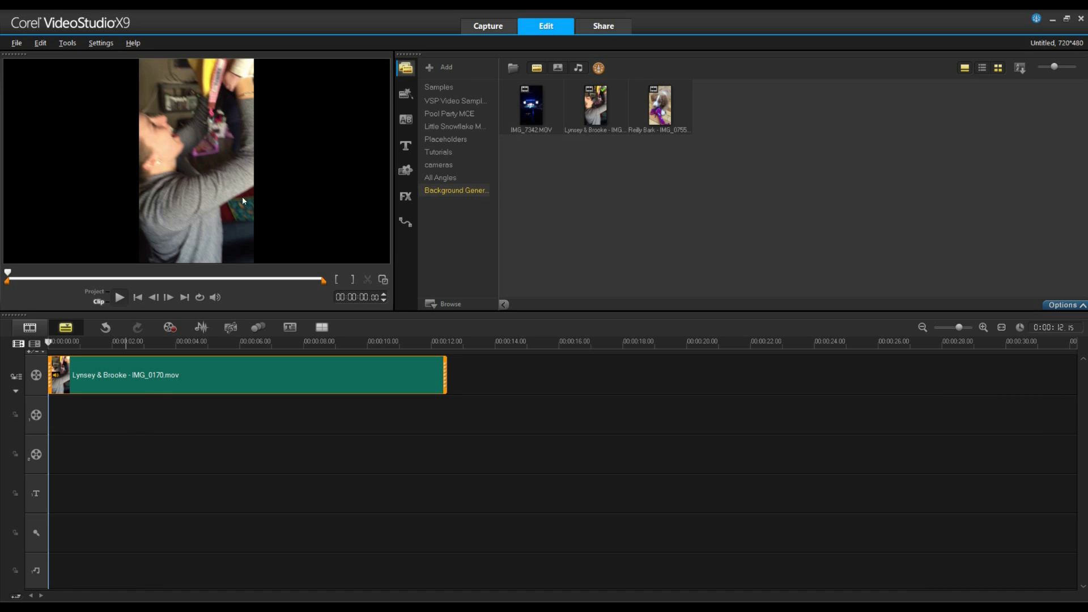
{"action": "left_click_drag", "start_coordinate": [160, 391], "coordinate": [146, 417]}
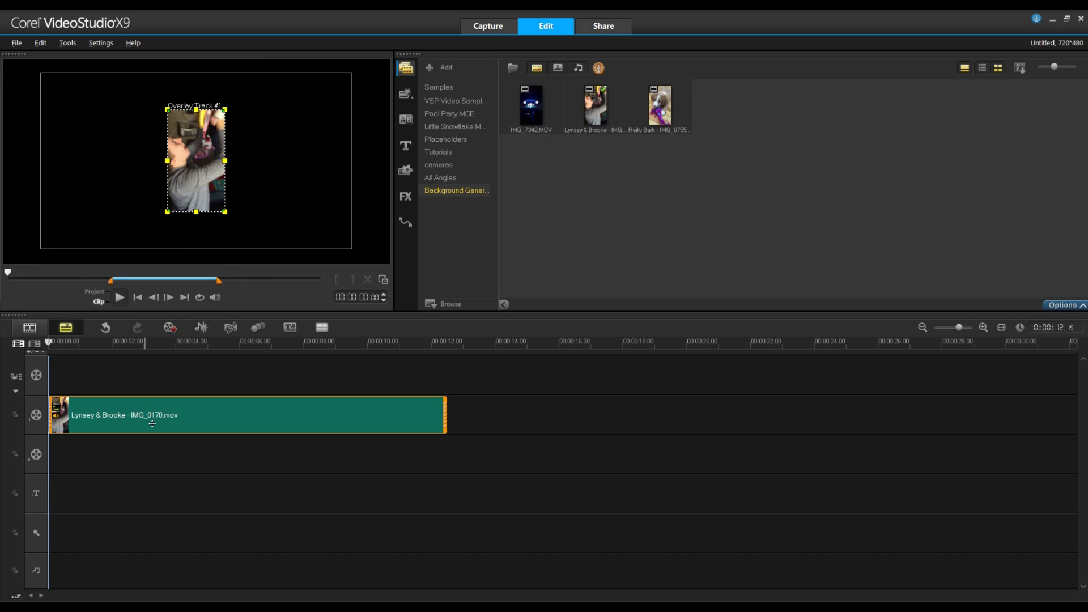
{"action": "right_click", "coordinate": [191, 188]}
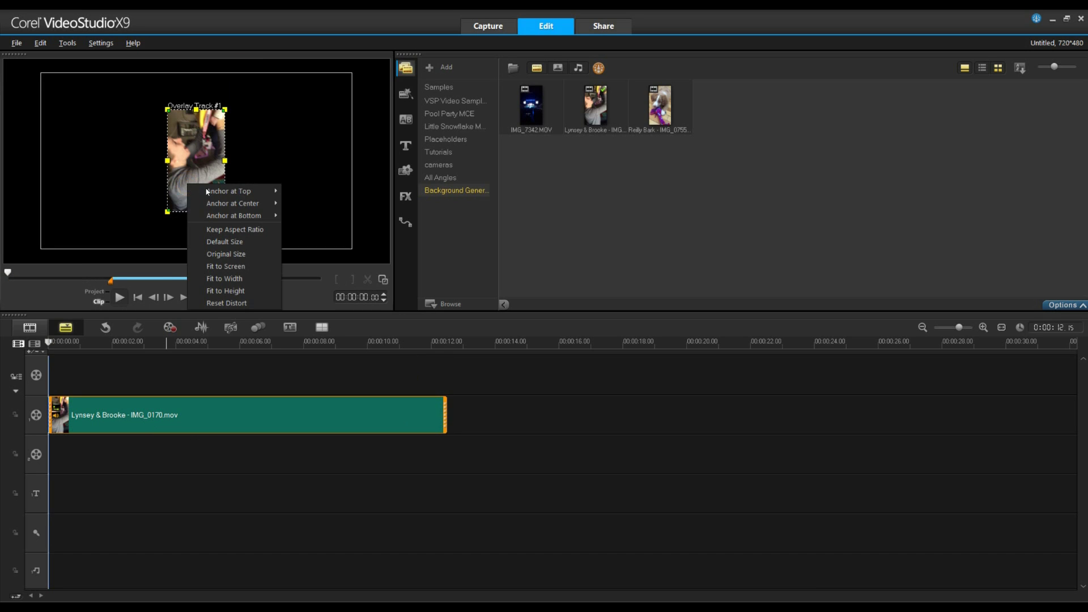
{"action": "left_click", "coordinate": [246, 290]}
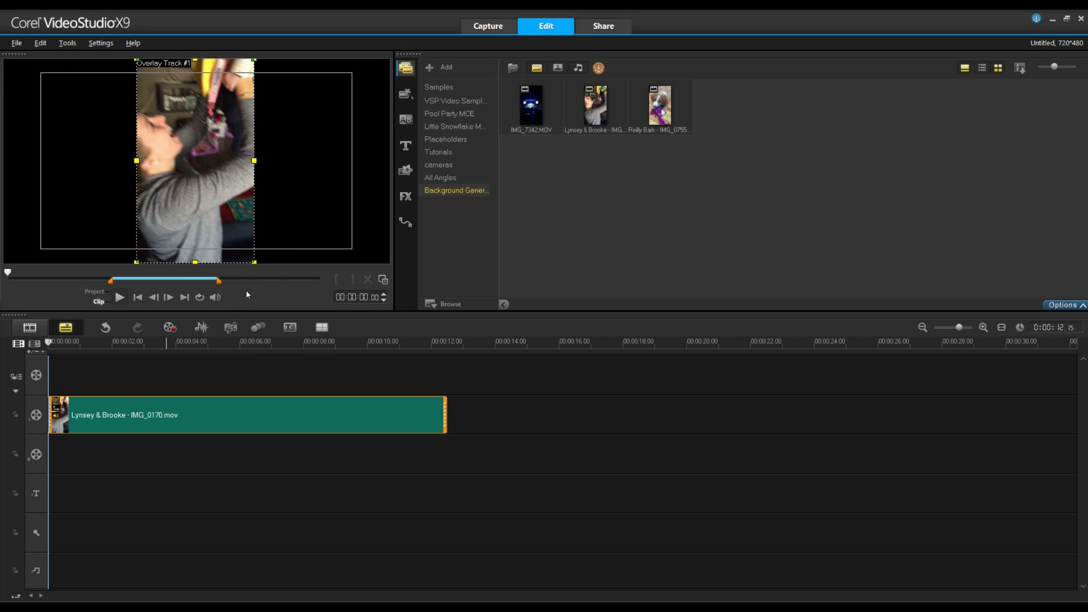
Enable a mask frame on the portrait overlay and try cloud, jagged and film-strip shapes
{"action": "left_click", "coordinate": [1048, 306]}
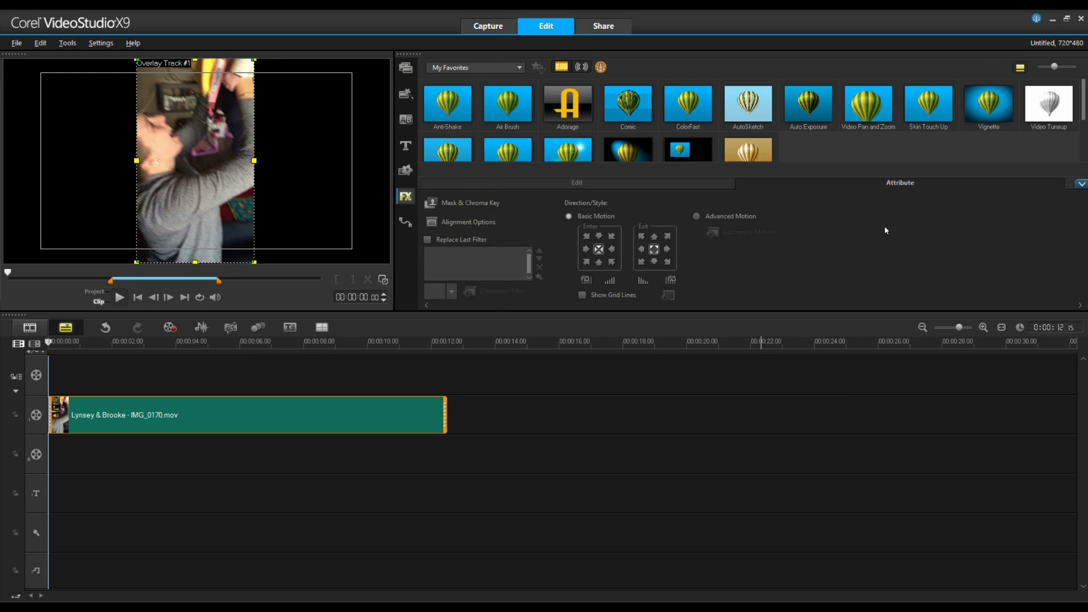
{"action": "left_click", "coordinate": [448, 204]}
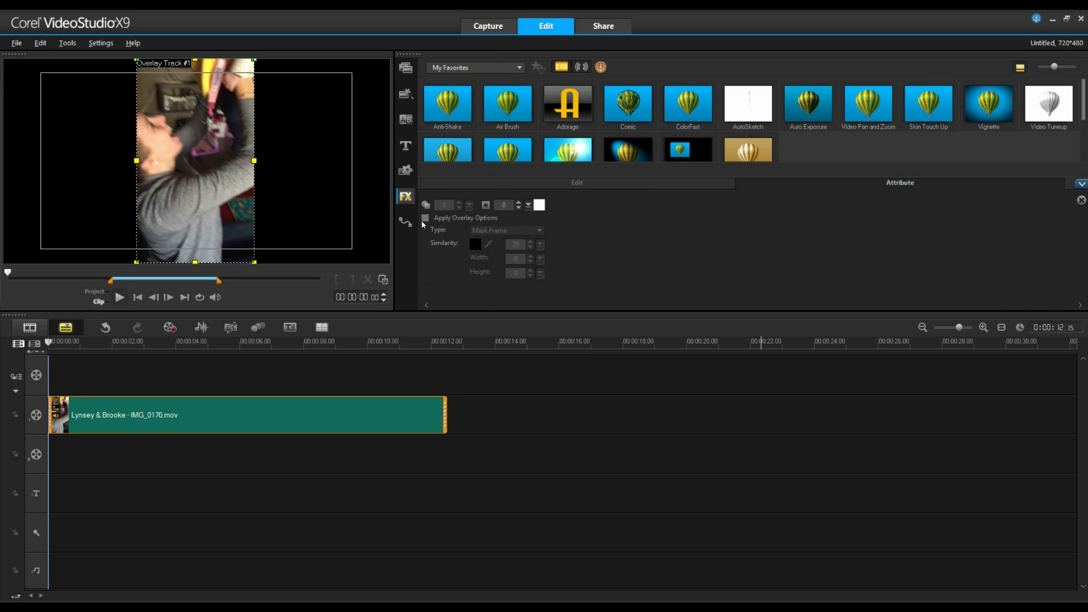
{"action": "left_click", "coordinate": [424, 218]}
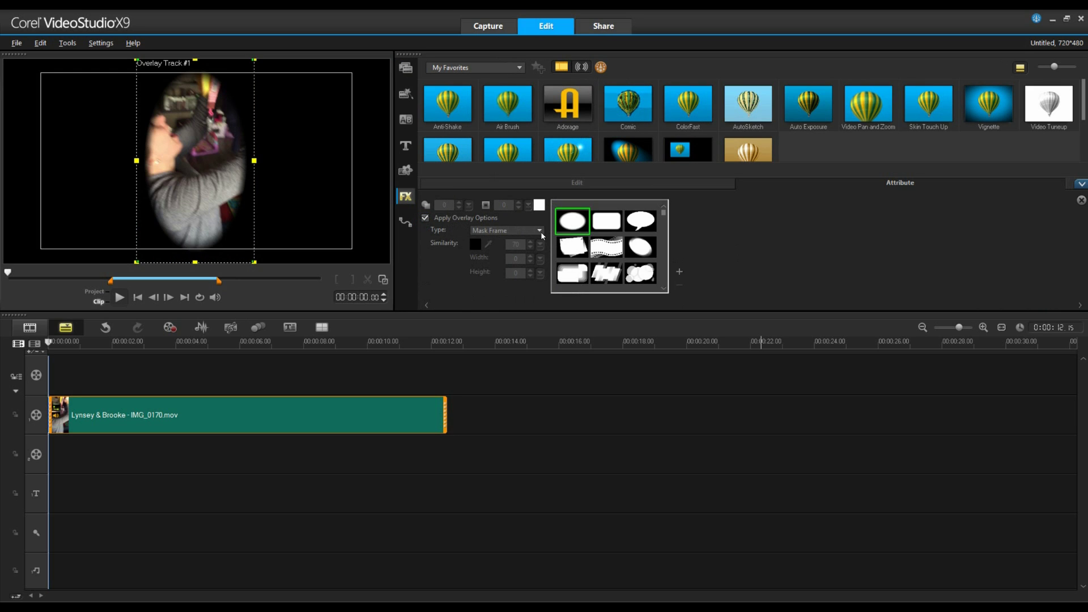
{"action": "left_click", "coordinate": [644, 273]}
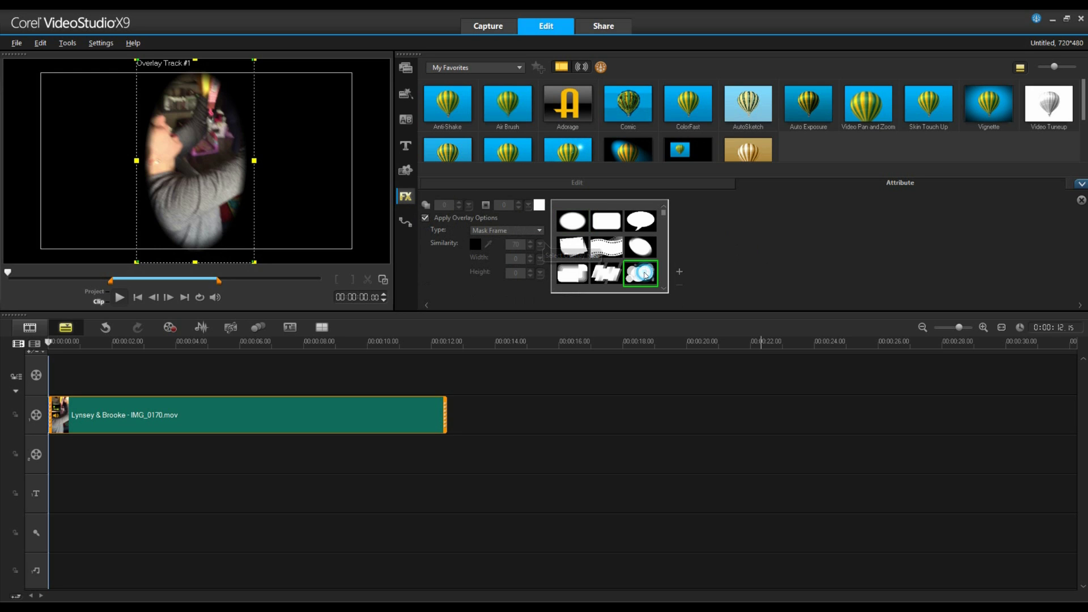
{"action": "left_click", "coordinate": [609, 278]}
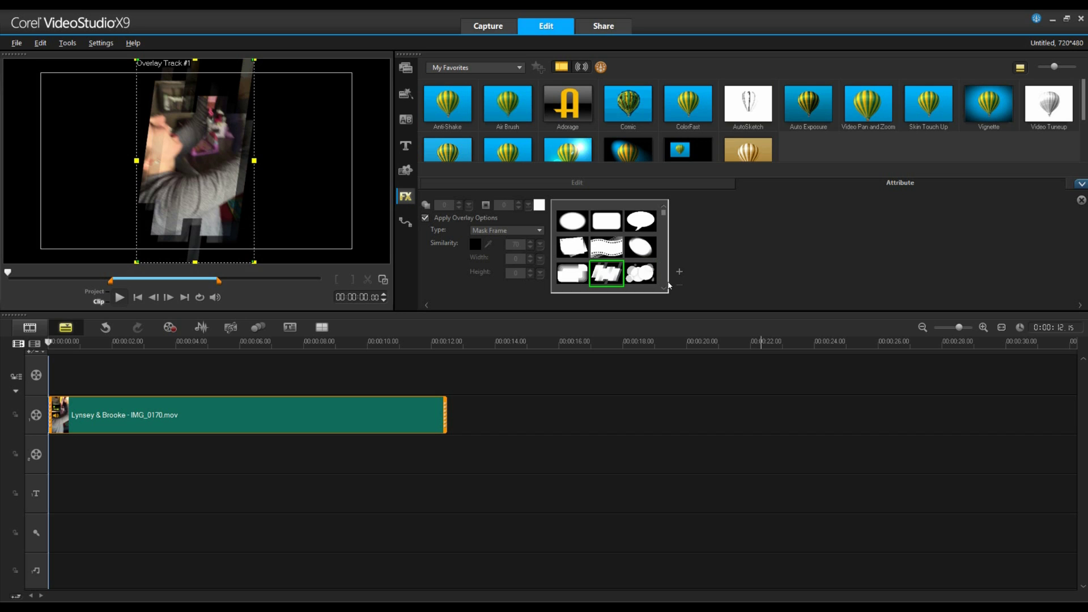
{"action": "left_click", "coordinate": [604, 255]}
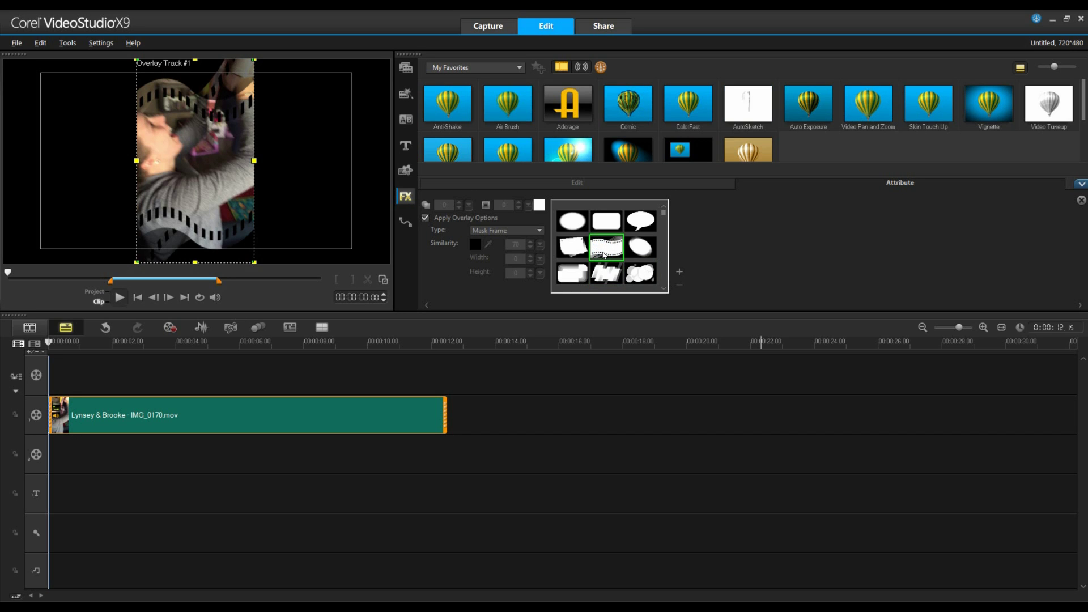
Apply the cloud-shaped soft mask frame, then widen the masked clip in the preview
{"action": "scroll", "coordinate": [664, 288], "scroll_direction": "down", "scroll_amount": 4}
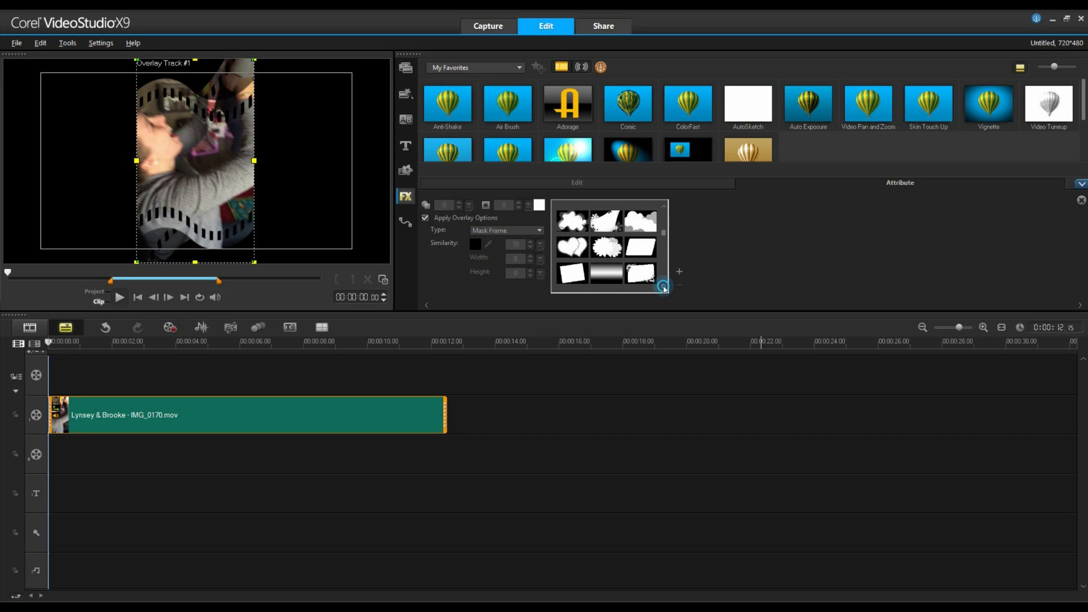
{"action": "left_click", "coordinate": [608, 251]}
{"action": "scroll", "coordinate": [607, 252], "scroll_direction": "down", "scroll_amount": 1}
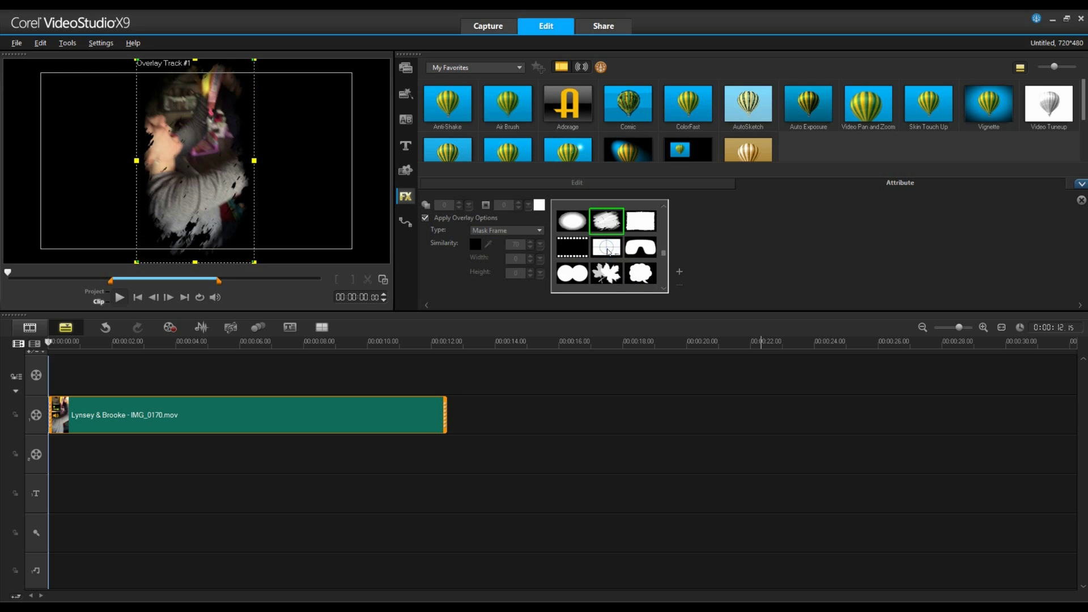
{"action": "scroll", "coordinate": [665, 288], "scroll_direction": "down", "scroll_amount": 3}
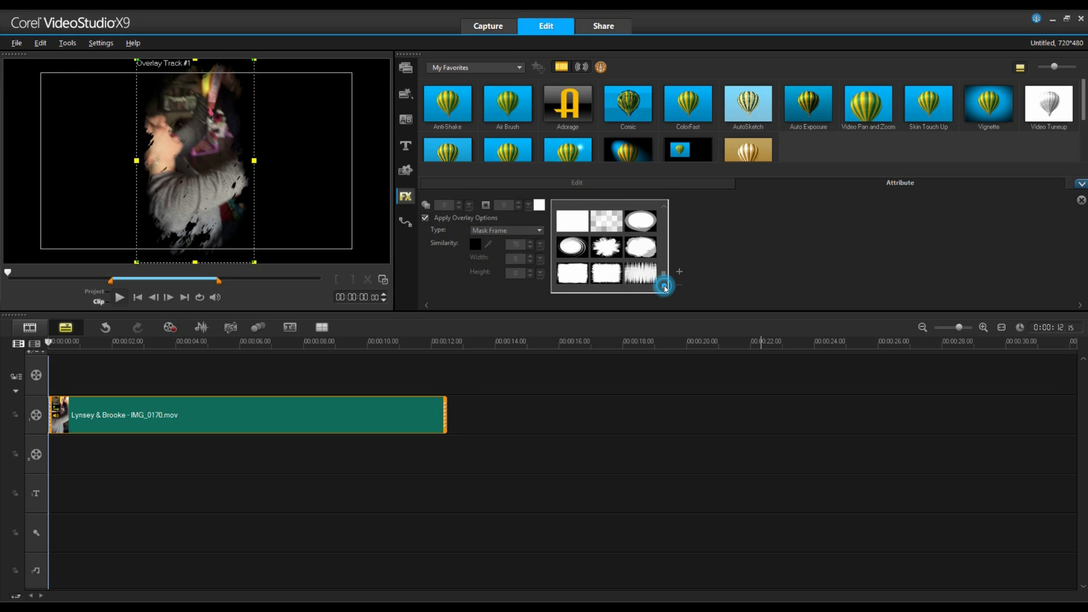
{"action": "left_click_drag", "start_coordinate": [661, 281], "coordinate": [669, 213]}
{"action": "left_click", "coordinate": [640, 278]}
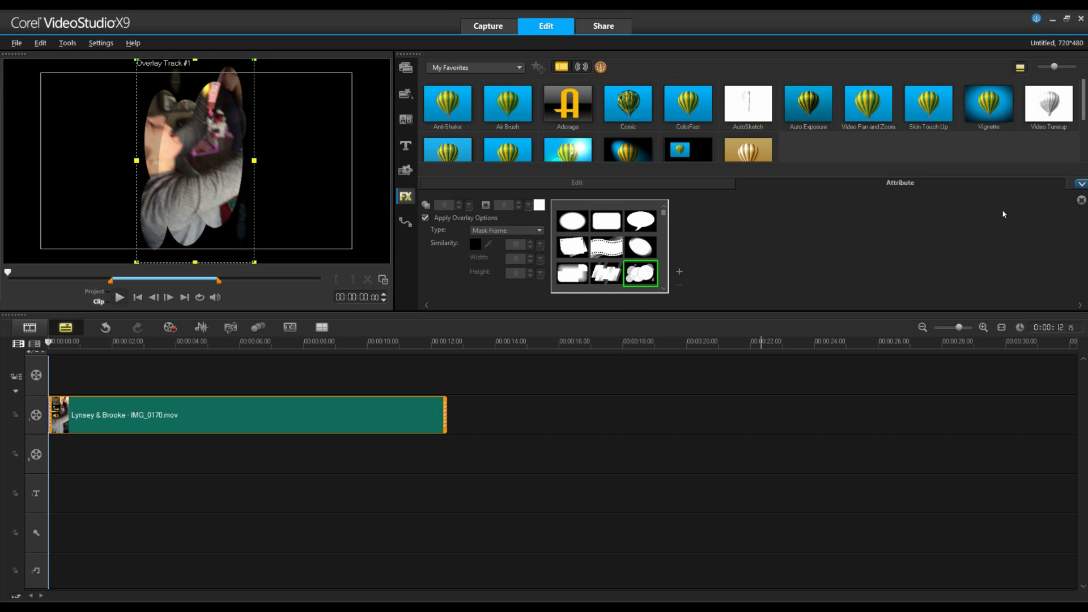
{"action": "left_click", "coordinate": [1078, 185]}
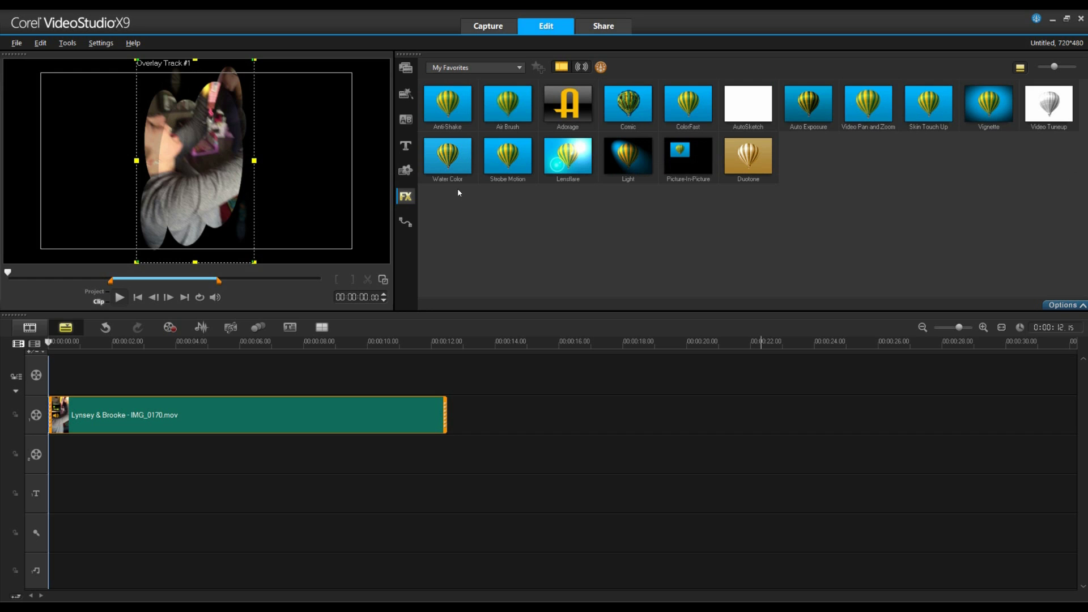
{"action": "left_click_drag", "start_coordinate": [253, 161], "coordinate": [233, 172]}
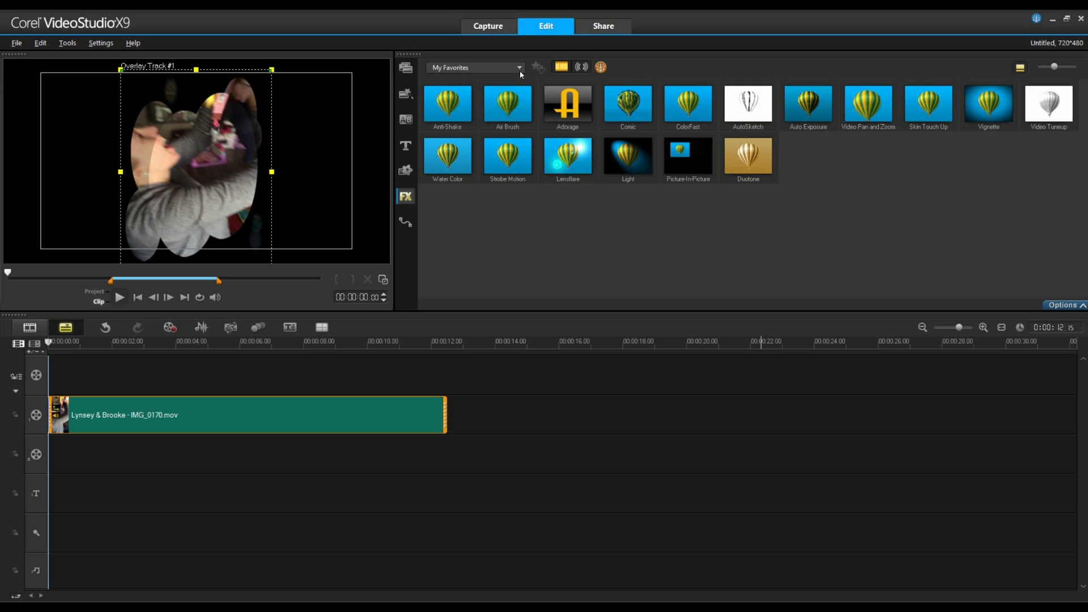
Add the CP-C04 colour pattern to the video track, extend it to the overlay's end, and play
{"action": "left_click", "coordinate": [406, 173]}
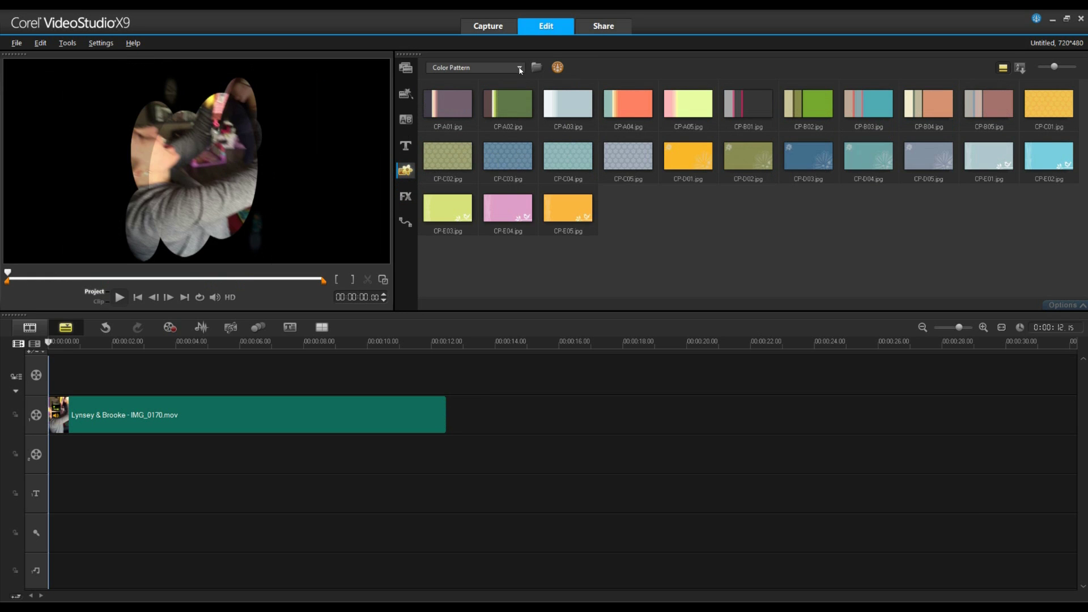
{"action": "left_click_drag", "start_coordinate": [243, 371], "coordinate": [100, 375]}
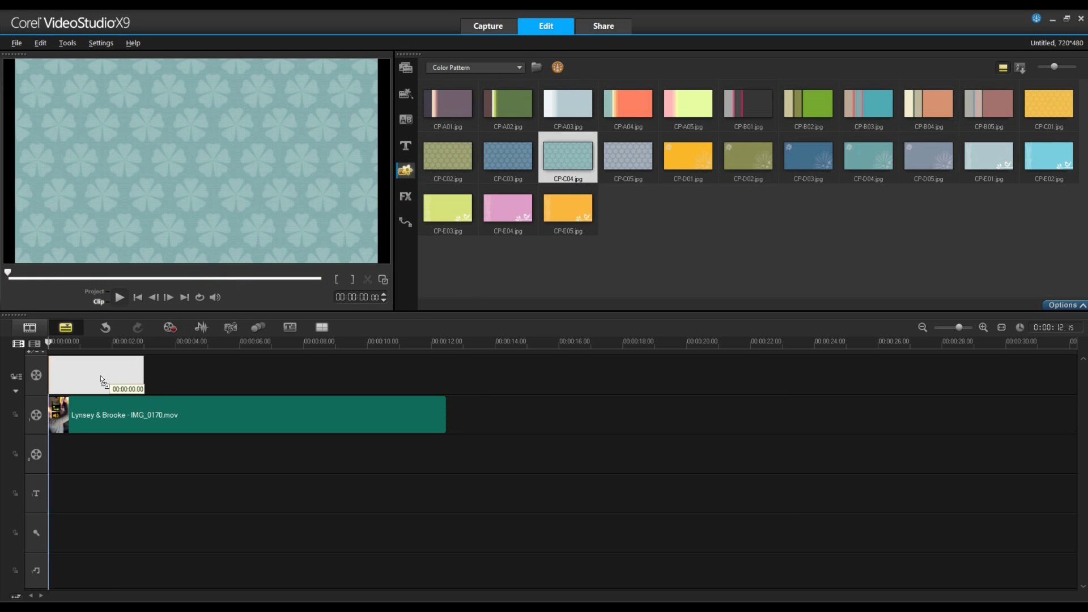
{"action": "left_click_drag", "start_coordinate": [177, 379], "coordinate": [446, 380]}
{"action": "left_click", "coordinate": [52, 455]}
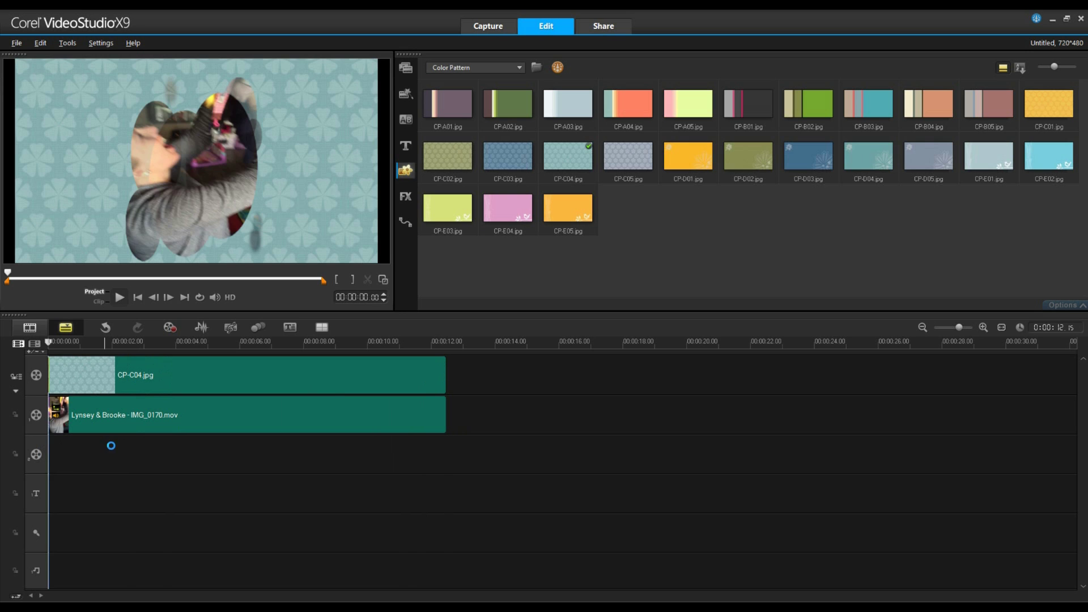
{"action": "key", "text": "space"}
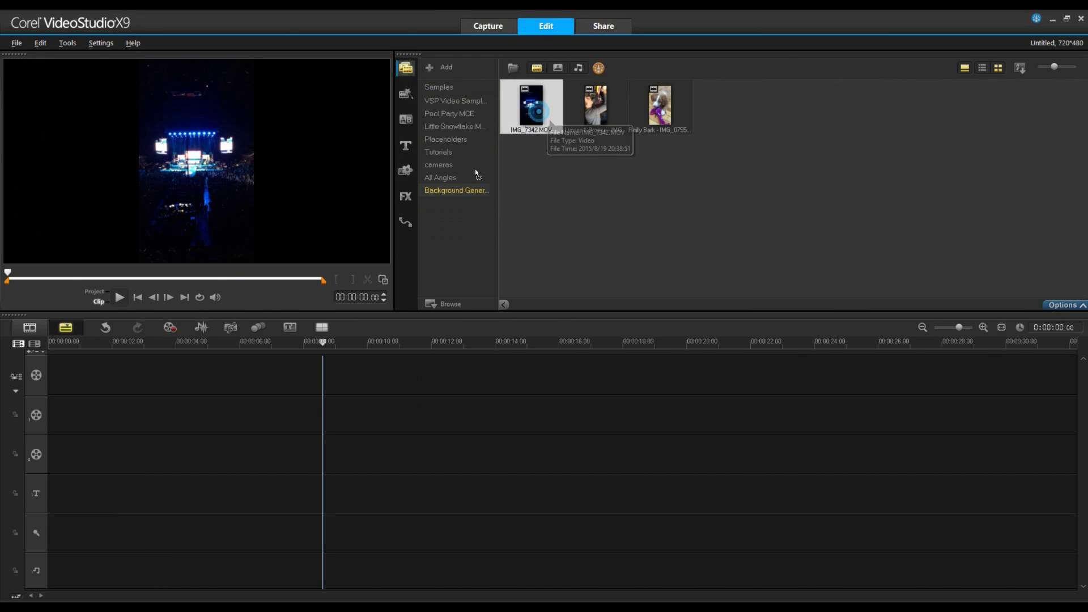
Put IMG_7342.MOV on Overlay Track 1 at 0:00 and a second copy on Overlay Track 2
{"action": "left_click_drag", "start_coordinate": [476, 173], "coordinate": [170, 415]}
{"action": "left_click_drag", "start_coordinate": [533, 110], "coordinate": [100, 429]}
Stretch the upper concert copy with Fit to Screen so it fills the frame
{"action": "left_click", "coordinate": [98, 416]}
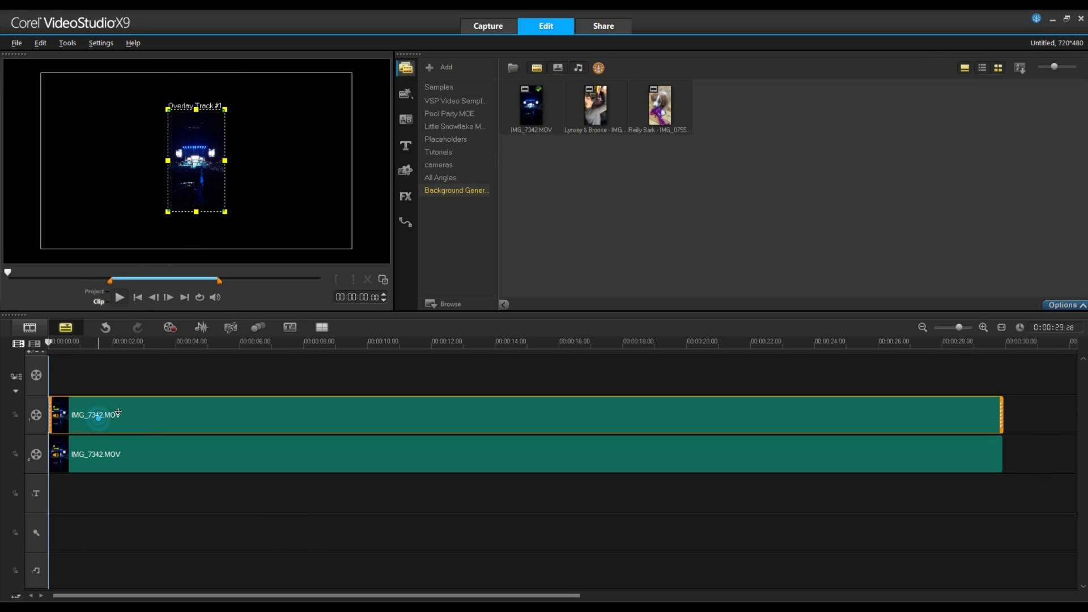
{"action": "right_click", "coordinate": [192, 162]}
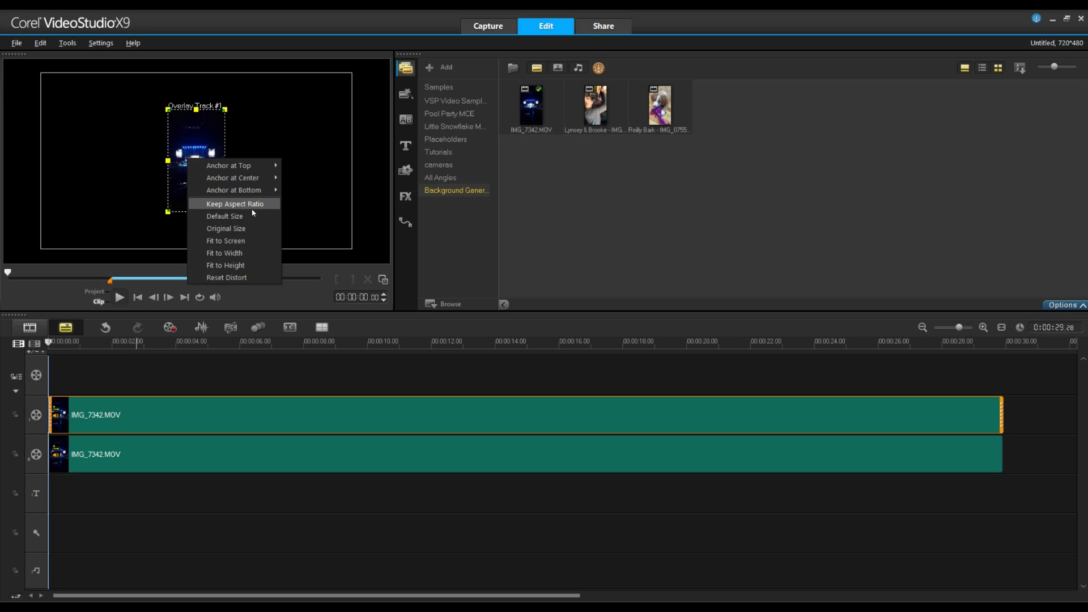
{"action": "left_click", "coordinate": [251, 240]}
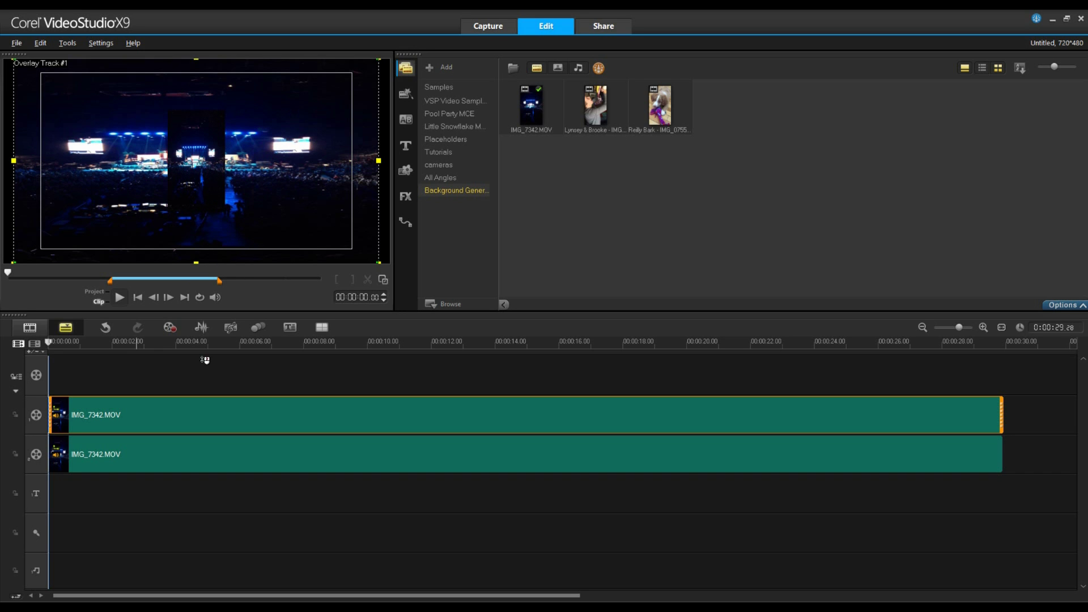
Fit the lower concert copy to frame height, then enlarge and reposition it in the centre
{"action": "left_click", "coordinate": [134, 462]}
{"action": "right_click", "coordinate": [200, 164]}
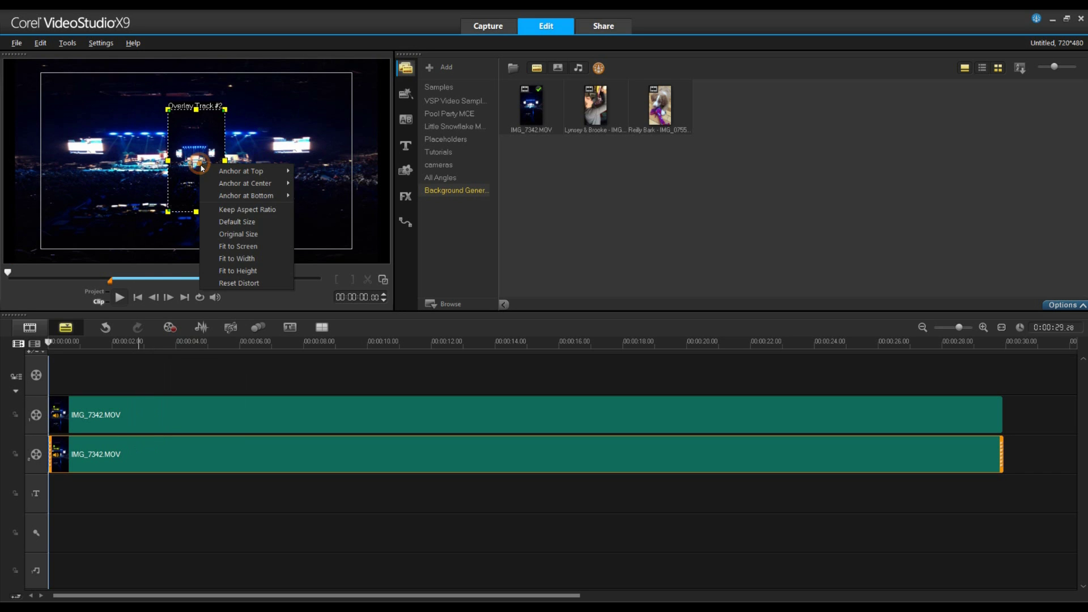
{"action": "left_click", "coordinate": [259, 271]}
{"action": "left_click_drag", "start_coordinate": [258, 265], "coordinate": [302, 342]}
{"action": "left_click_drag", "start_coordinate": [264, 231], "coordinate": [243, 201]}
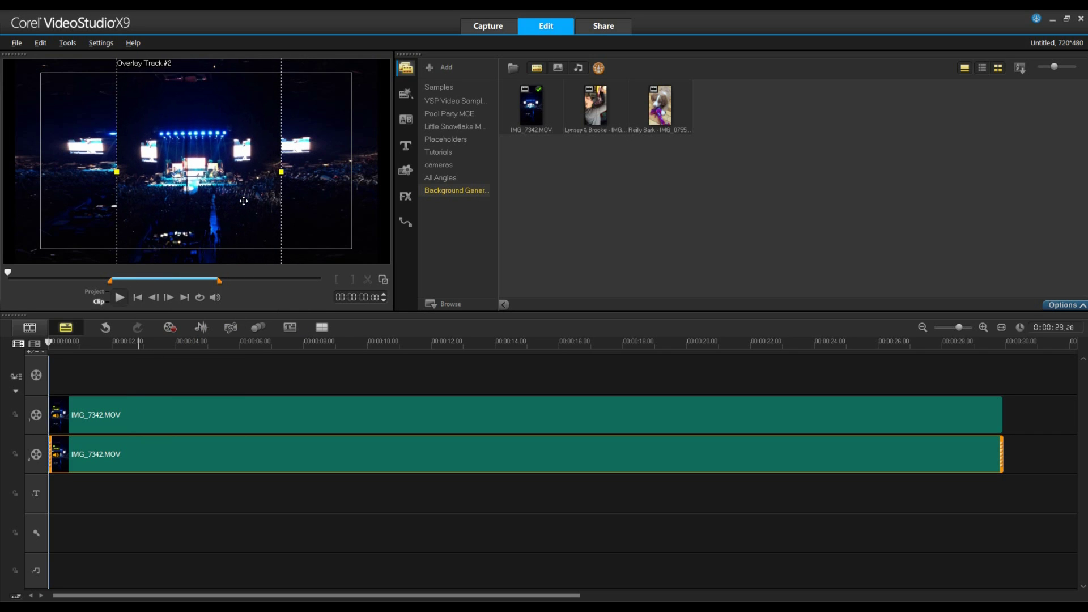
{"action": "left_click", "coordinate": [149, 410]}
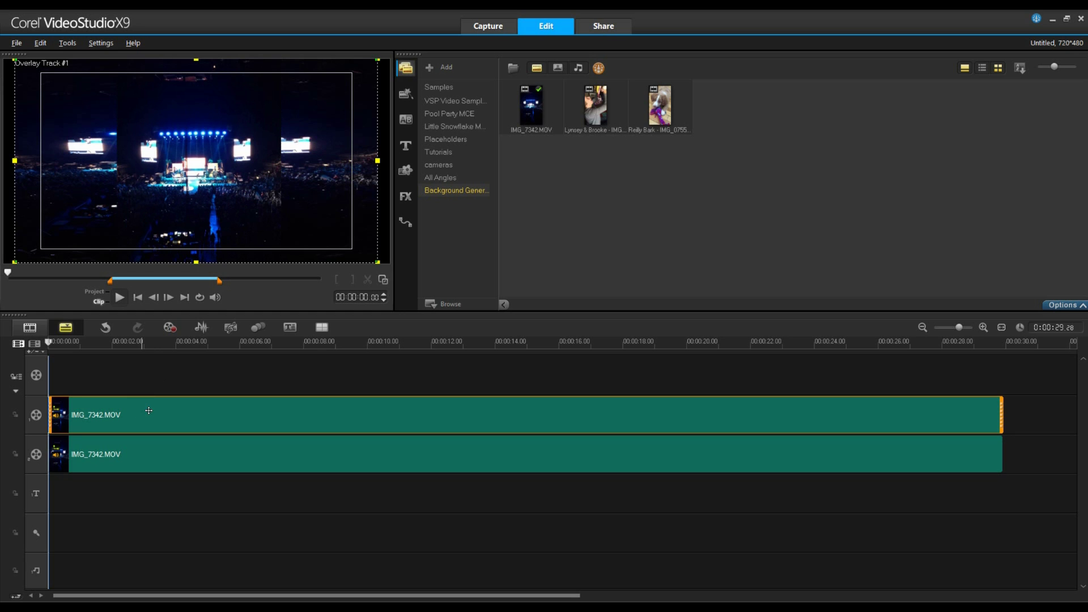
Apply the Background Generator filter to the full-frame Overlay 1 copy and play the result
{"action": "left_click", "coordinate": [405, 196]}
{"action": "left_click_drag", "start_coordinate": [1051, 103], "coordinate": [888, 411]}
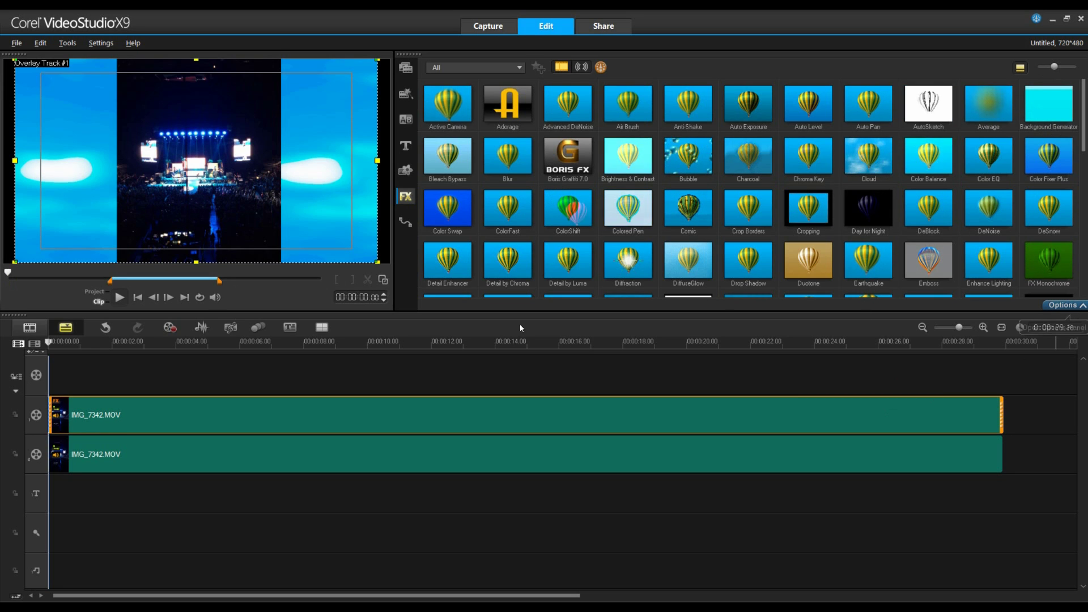
{"action": "left_click", "coordinate": [120, 297]}
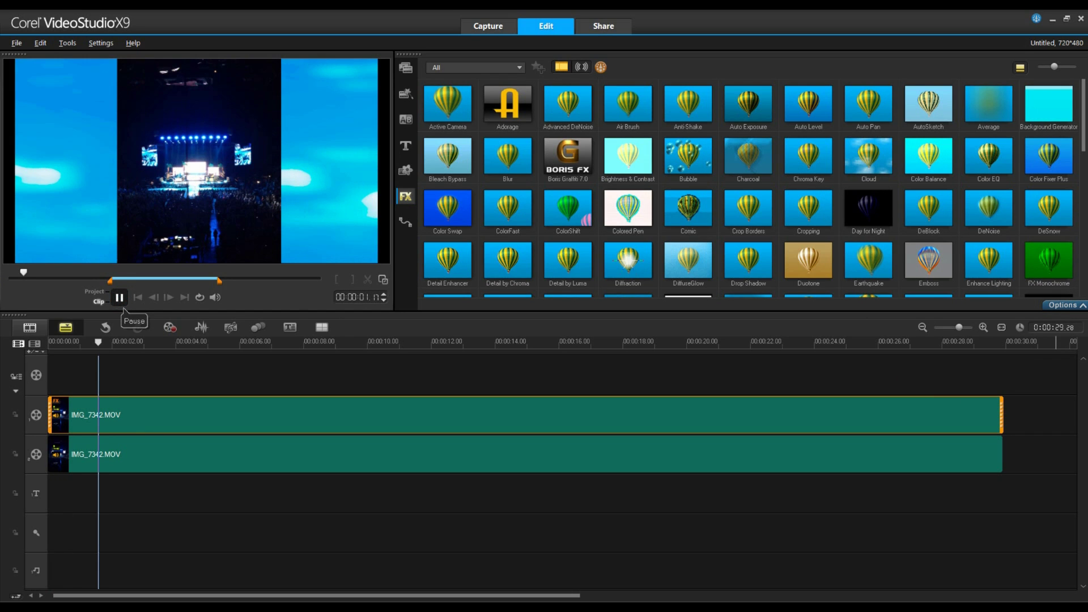
{"action": "left_click", "coordinate": [1062, 305]}
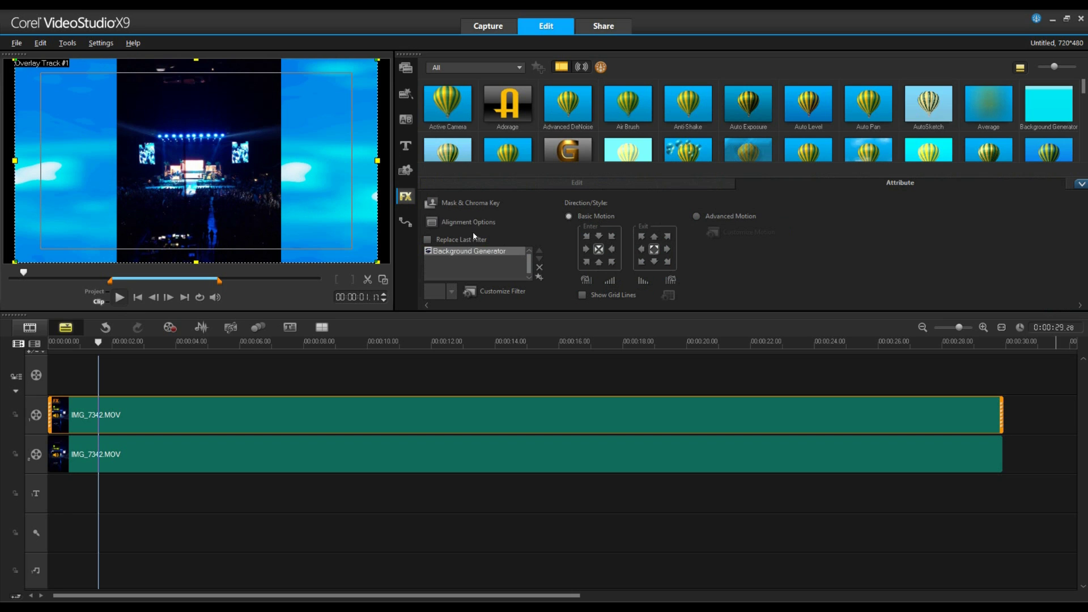
Customize the Background Generator with a darker blue preset and set a keyframe
{"action": "left_click", "coordinate": [499, 294]}
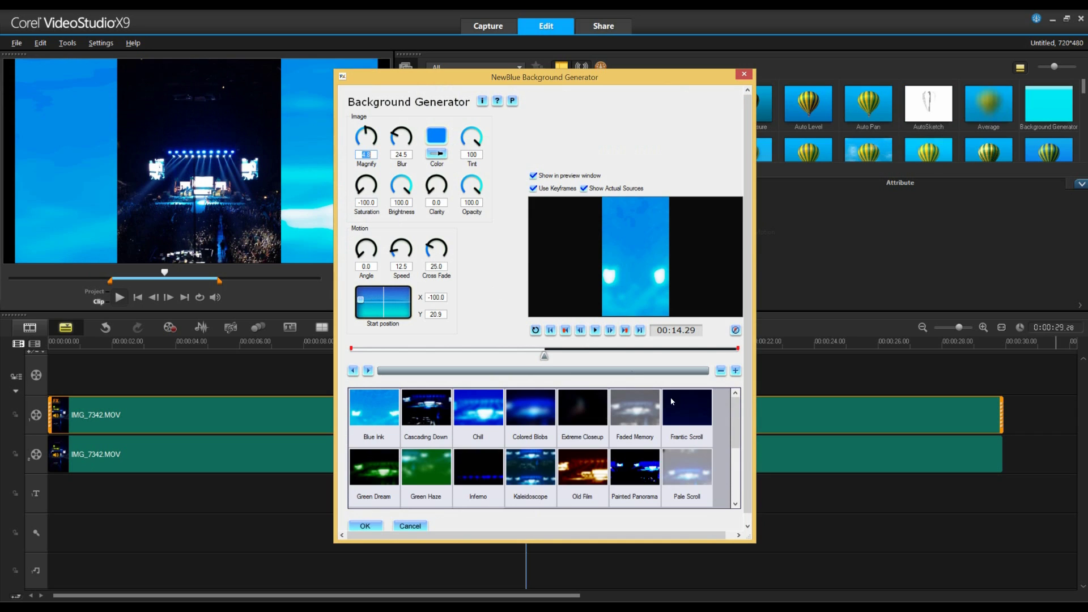
{"action": "left_click", "coordinate": [735, 412]}
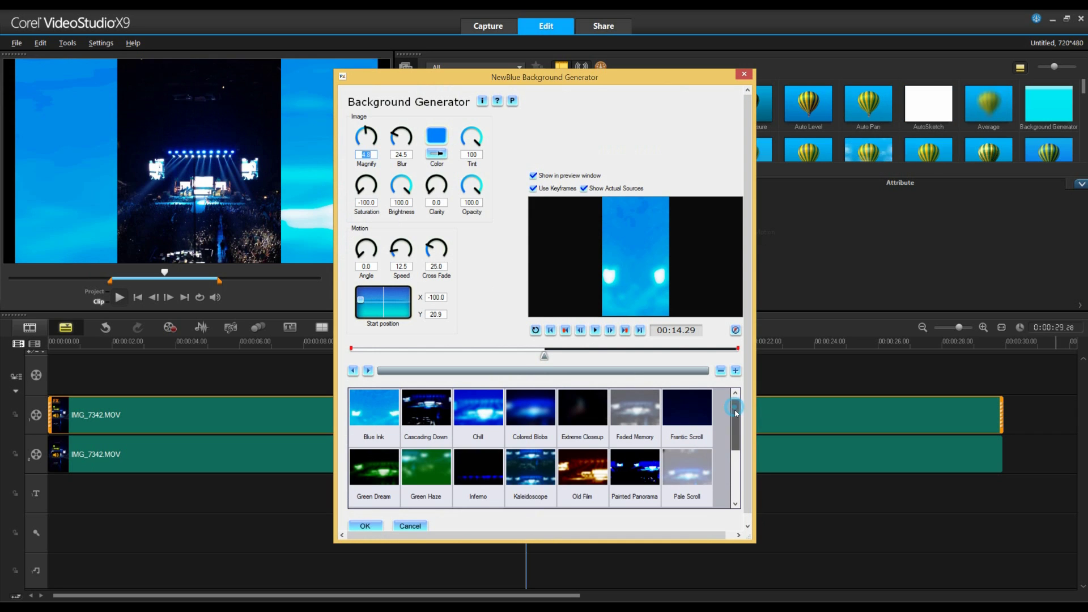
{"action": "mouse_move", "coordinate": [735, 411]}
{"action": "left_mouse_down"}
{"action": "mouse_move", "coordinate": [736, 468]}
{"action": "mouse_move", "coordinate": [745, 412]}
{"action": "left_mouse_up"}
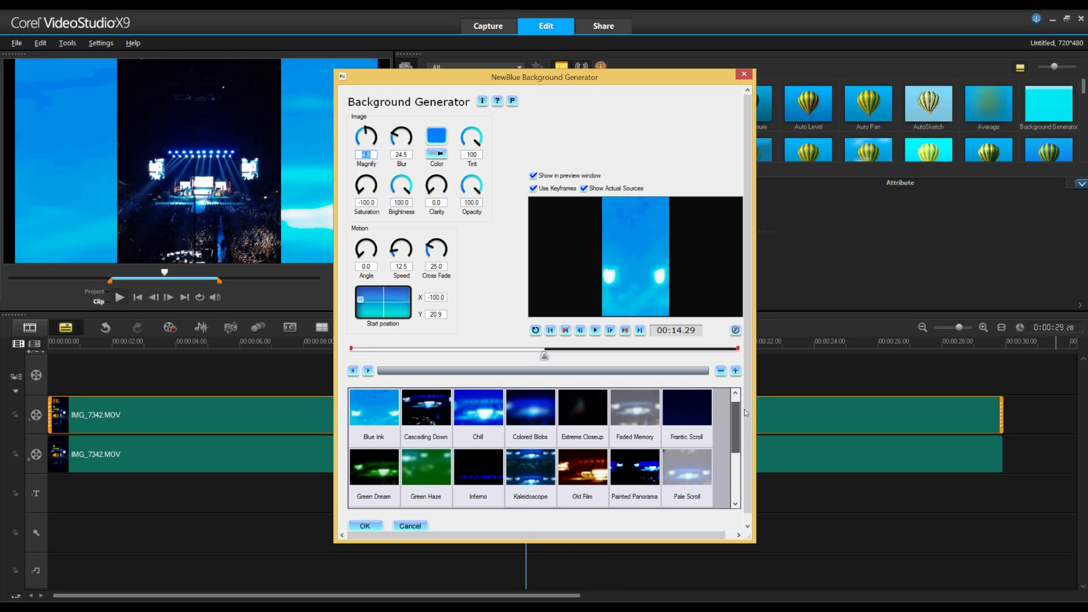
{"action": "left_click", "coordinate": [526, 408]}
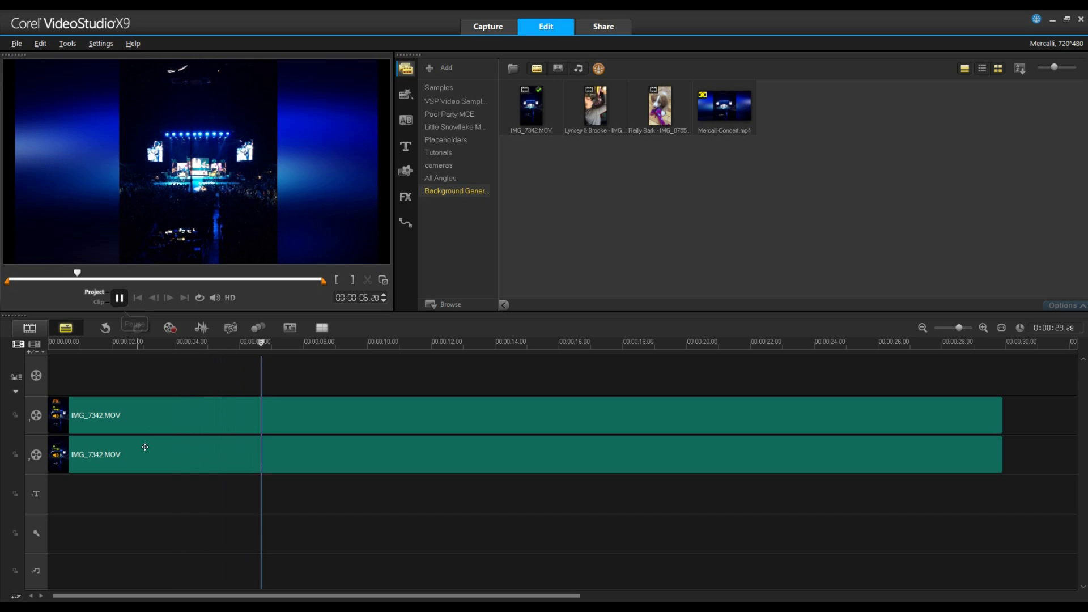
On the centred Overlay 2 copy, enable a Mask Frame overlay and choose the soft brush-stroke mask
{"action": "left_click", "coordinate": [174, 455]}
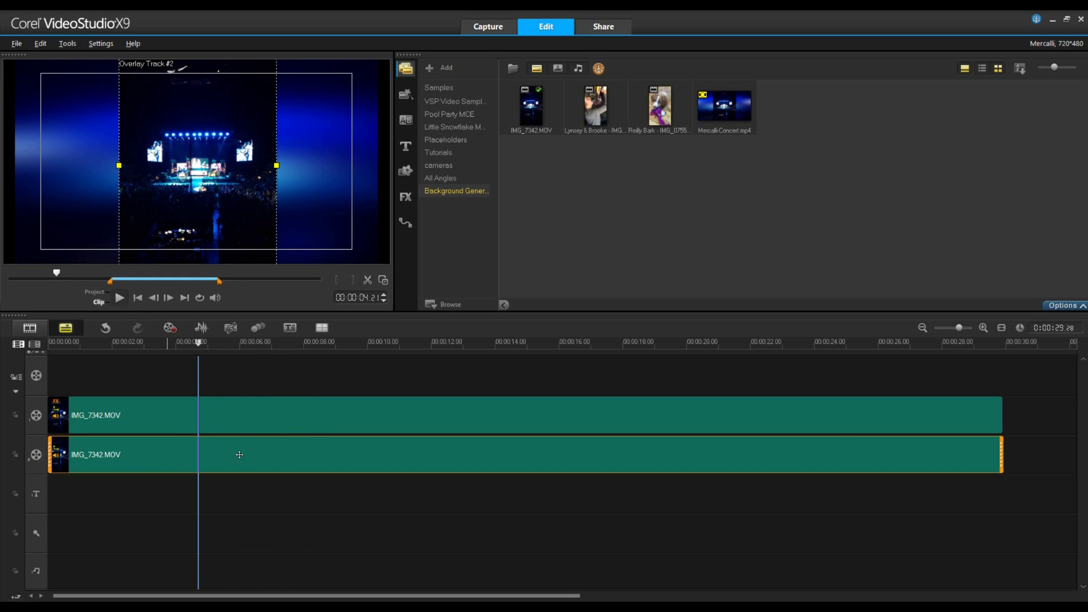
{"action": "left_click", "coordinate": [1081, 306]}
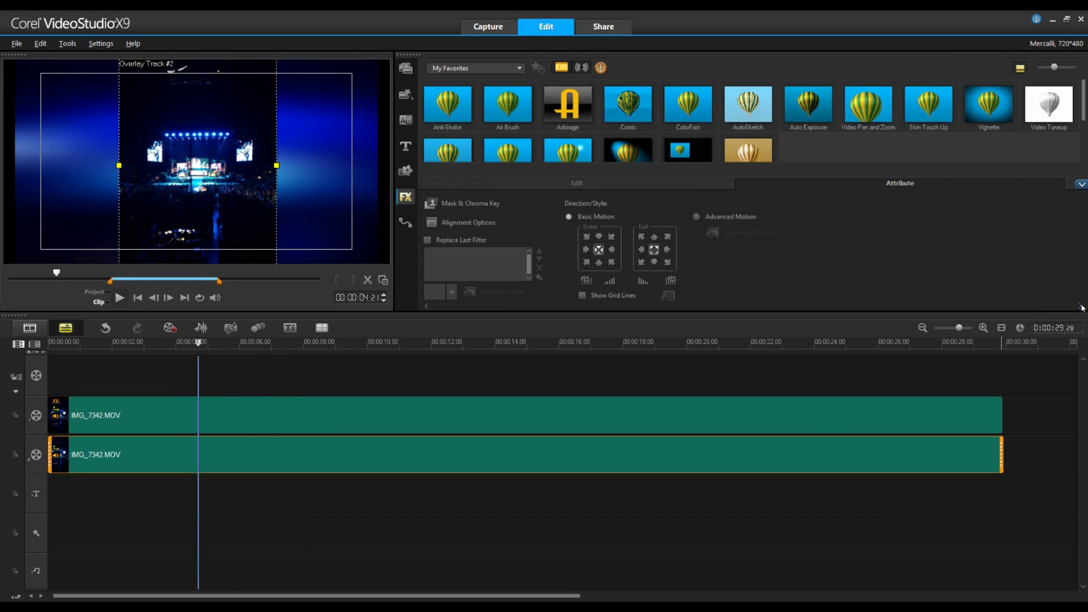
{"action": "left_click", "coordinate": [456, 204]}
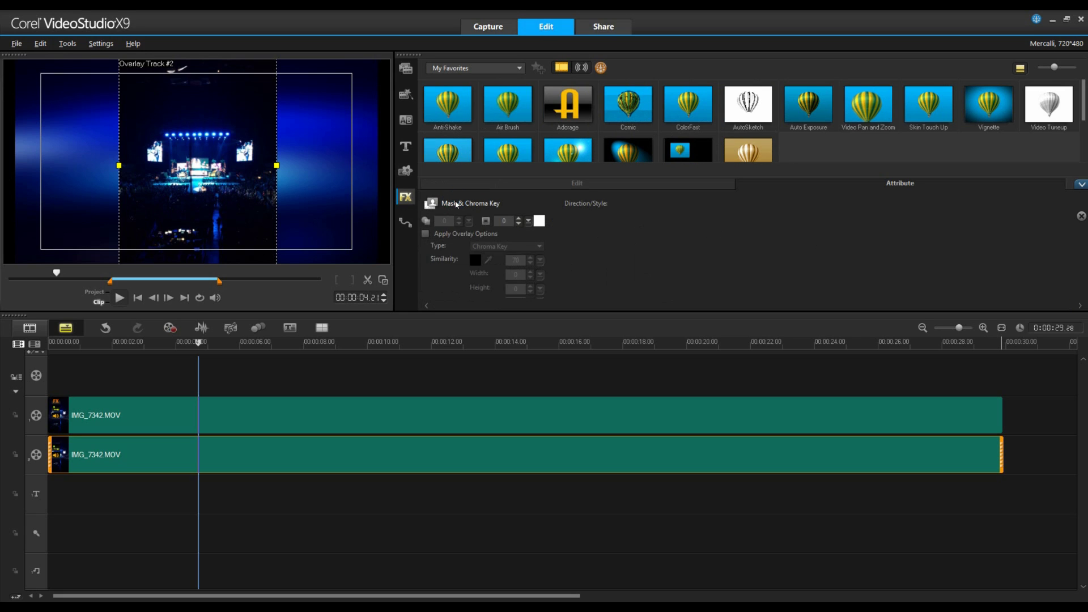
{"action": "left_click", "coordinate": [467, 220]}
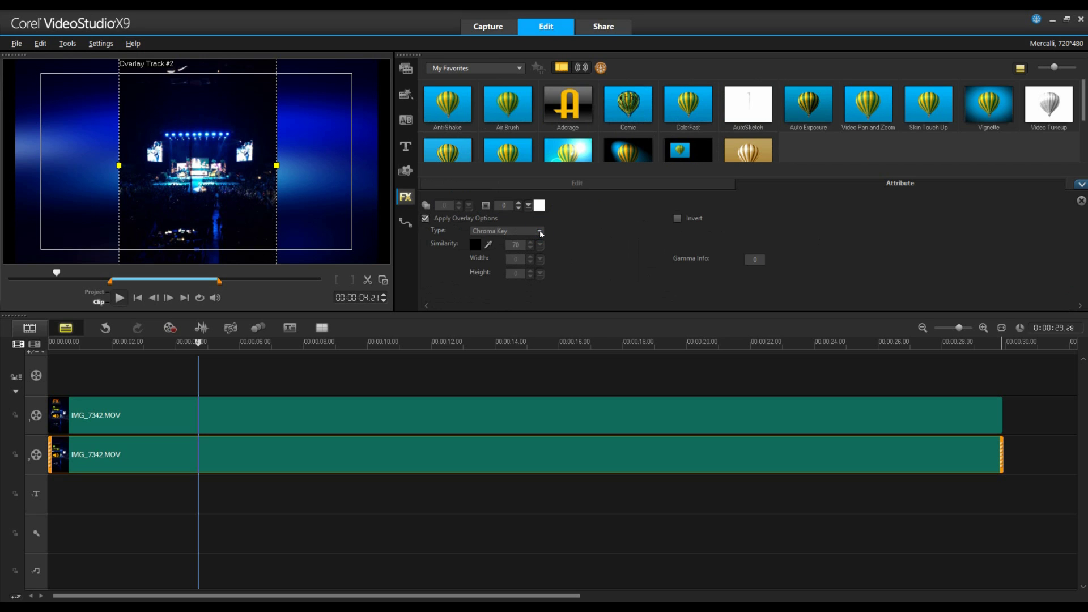
{"action": "left_click", "coordinate": [540, 231]}
{"action": "left_click", "coordinate": [499, 250]}
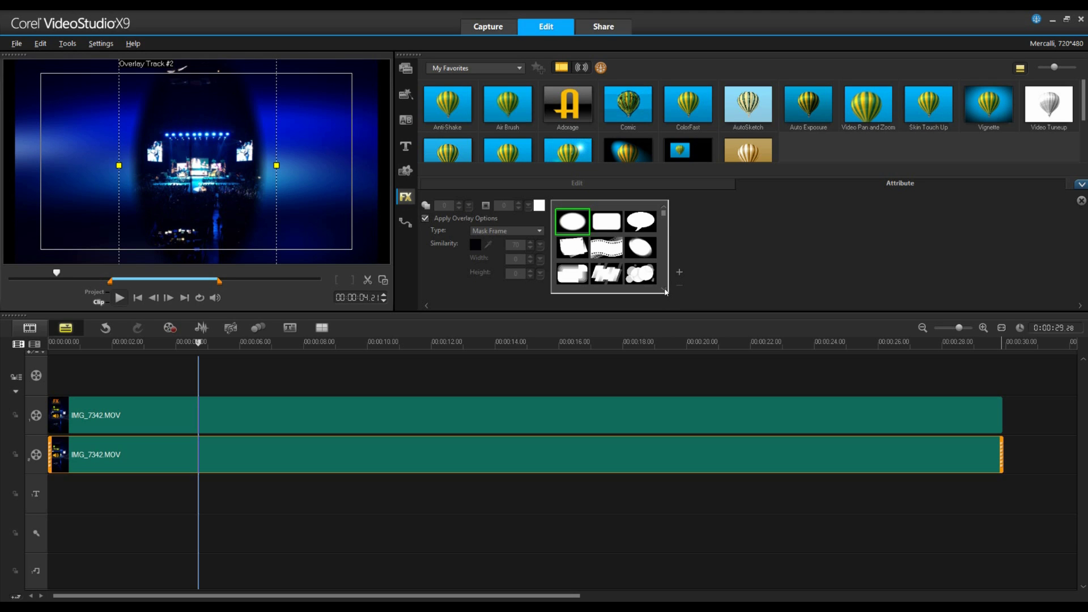
{"action": "left_click", "coordinate": [664, 289]}
{"action": "left_click", "coordinate": [663, 289]}
{"action": "left_click", "coordinate": [663, 289]}
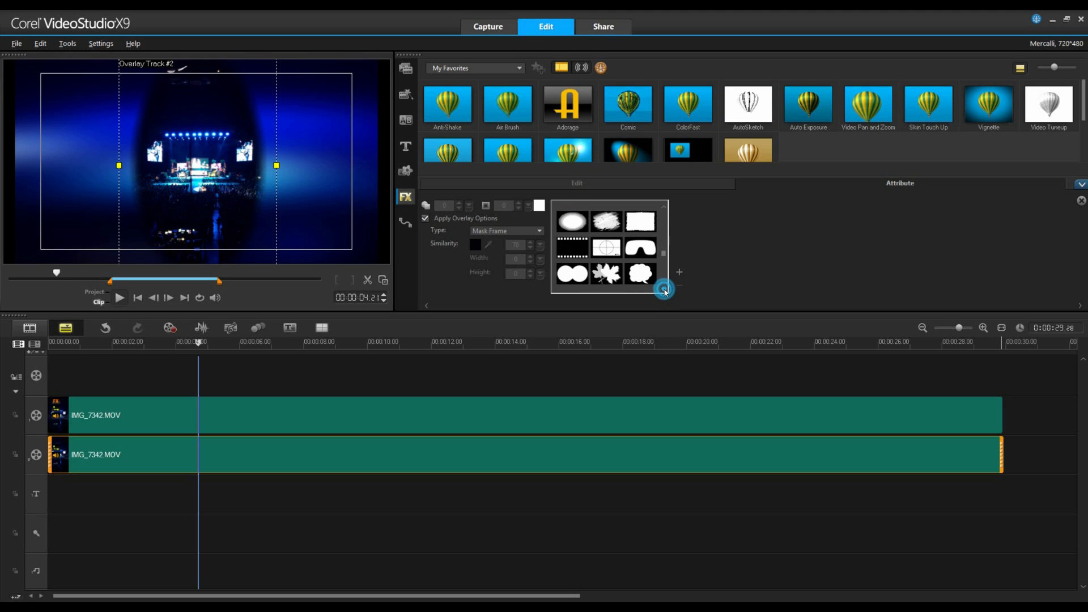
{"action": "left_click", "coordinate": [603, 222]}
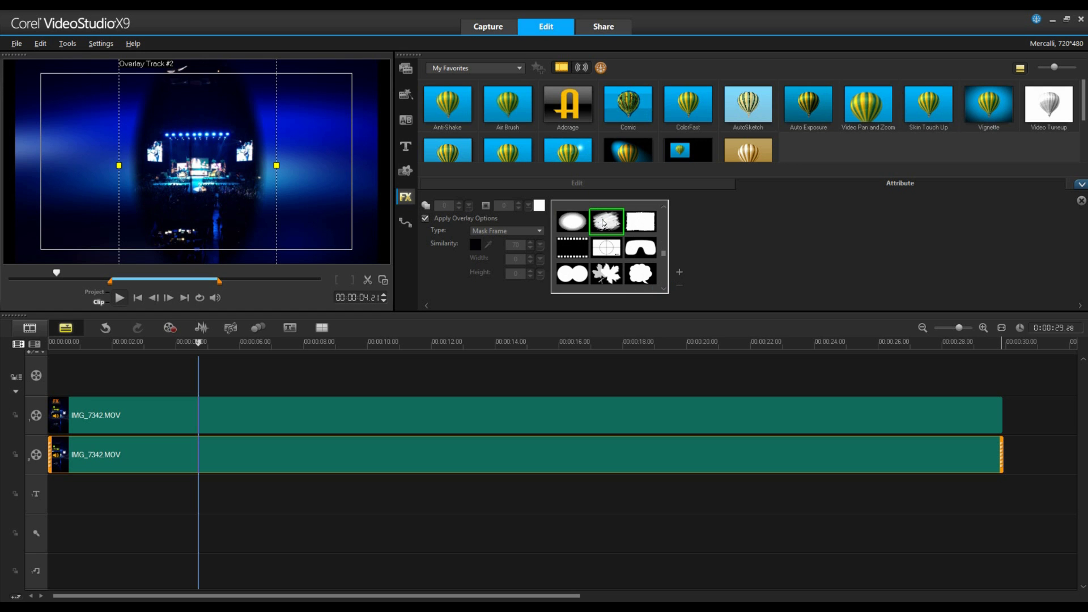